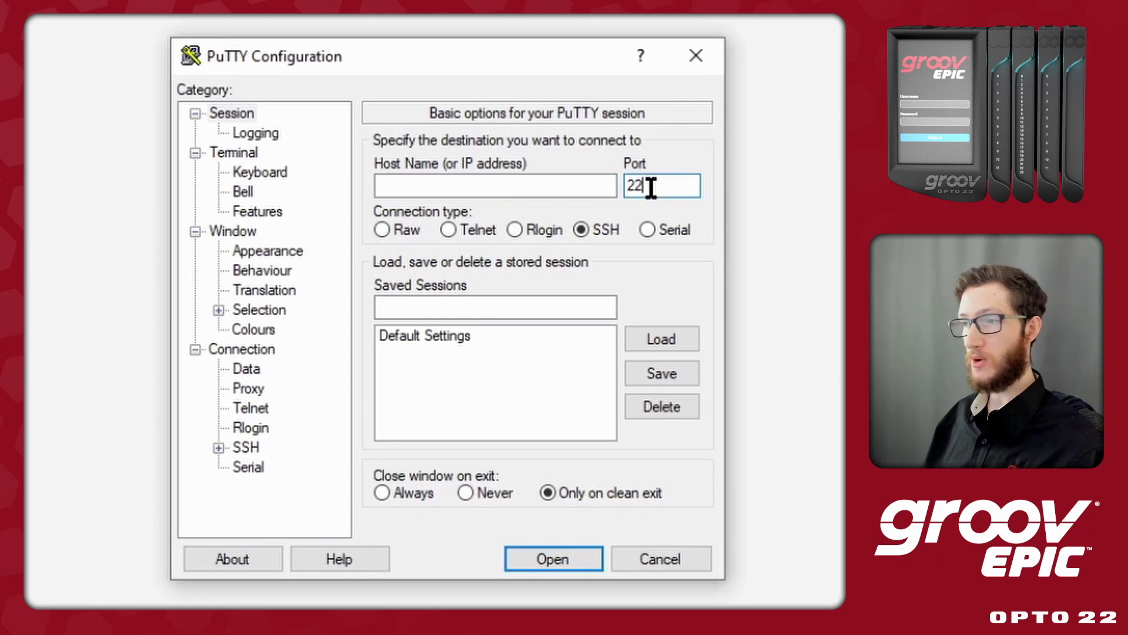
Step: Set the host name to epic-dev, then save it as a session named epic-dev and load that session
click(600, 183)
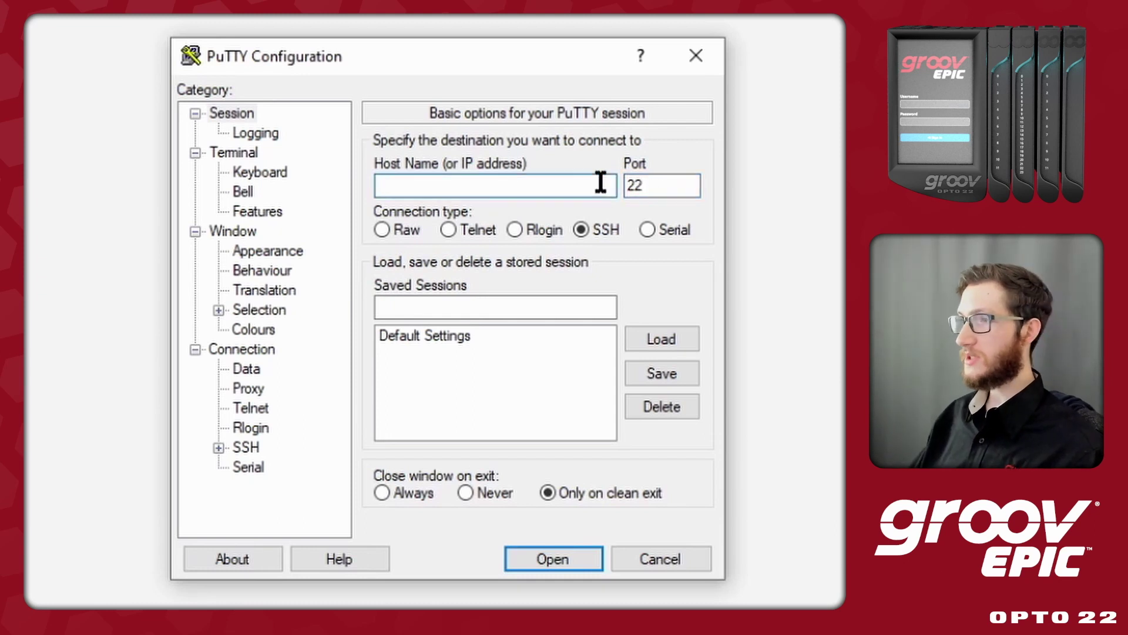
text(epic-dev)
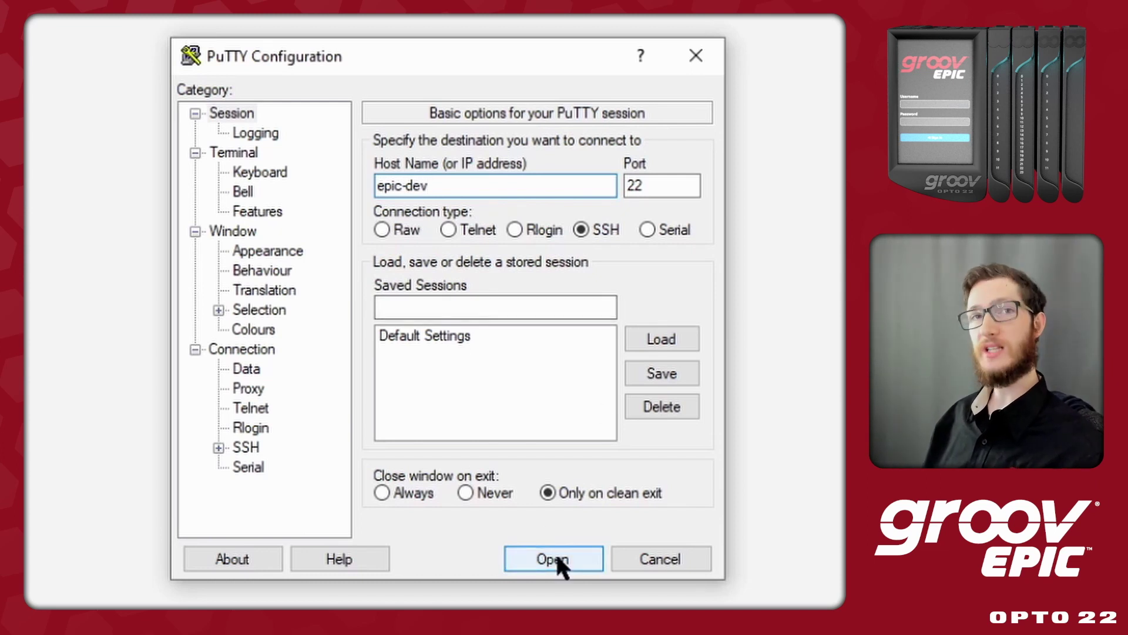
drag(453, 182, 332, 181)
key(ctrl+c)
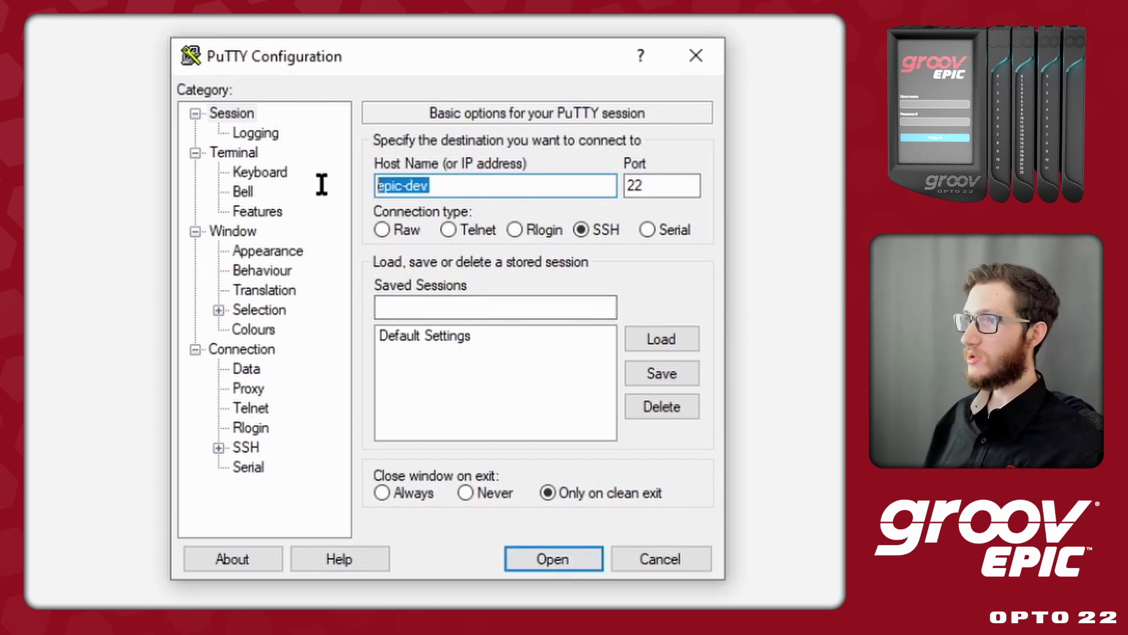
click(445, 307)
key(ctrl+v)
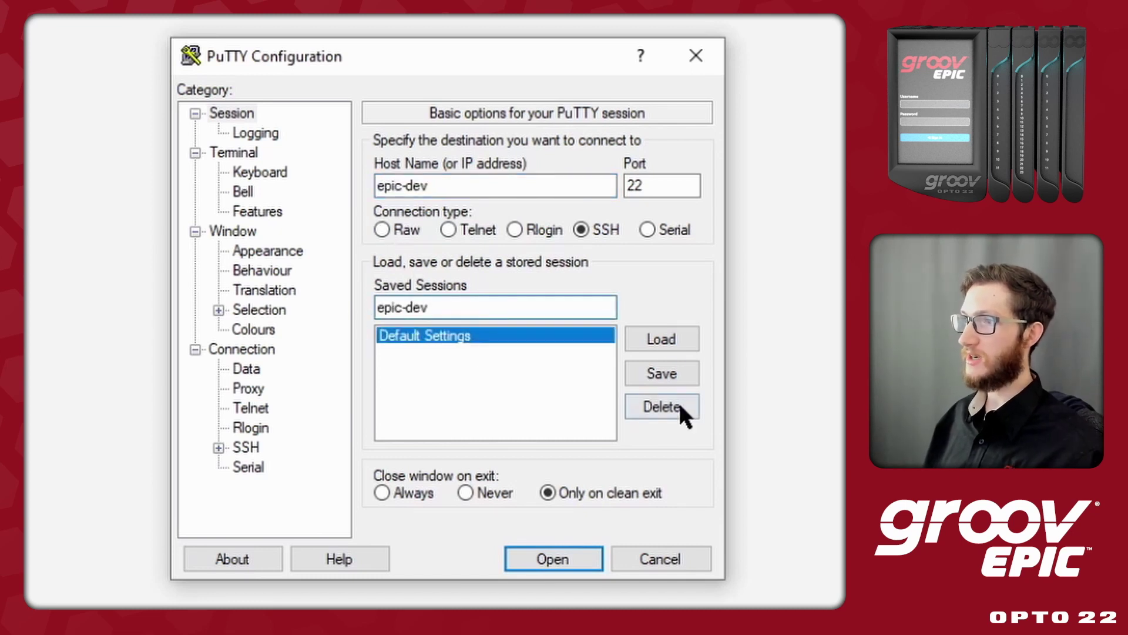
click(664, 368)
click(411, 353)
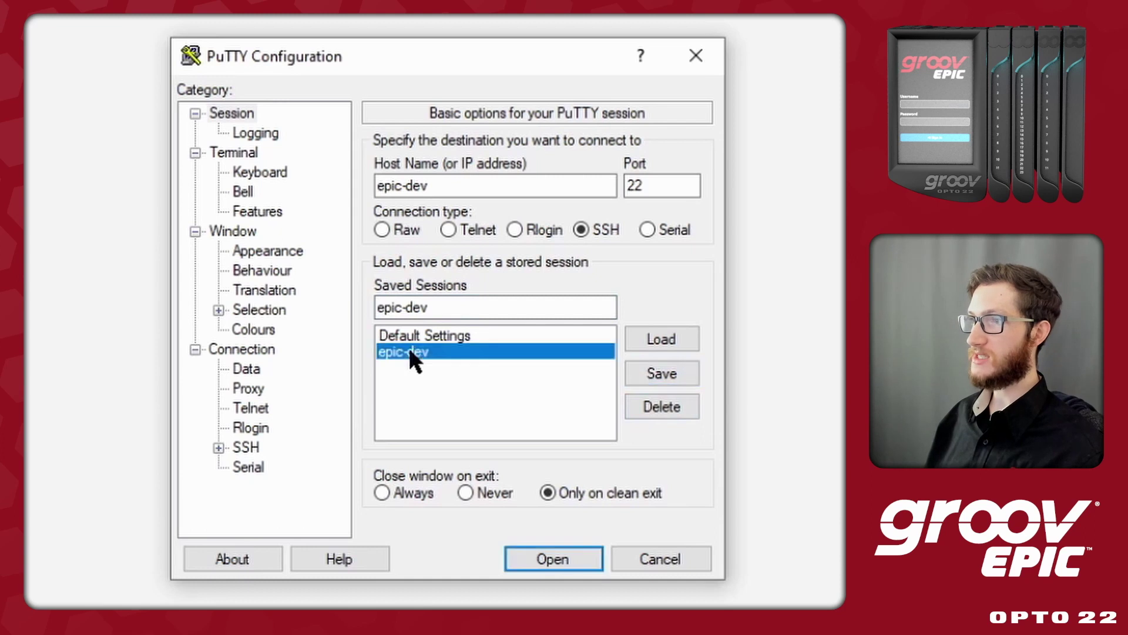
click(642, 341)
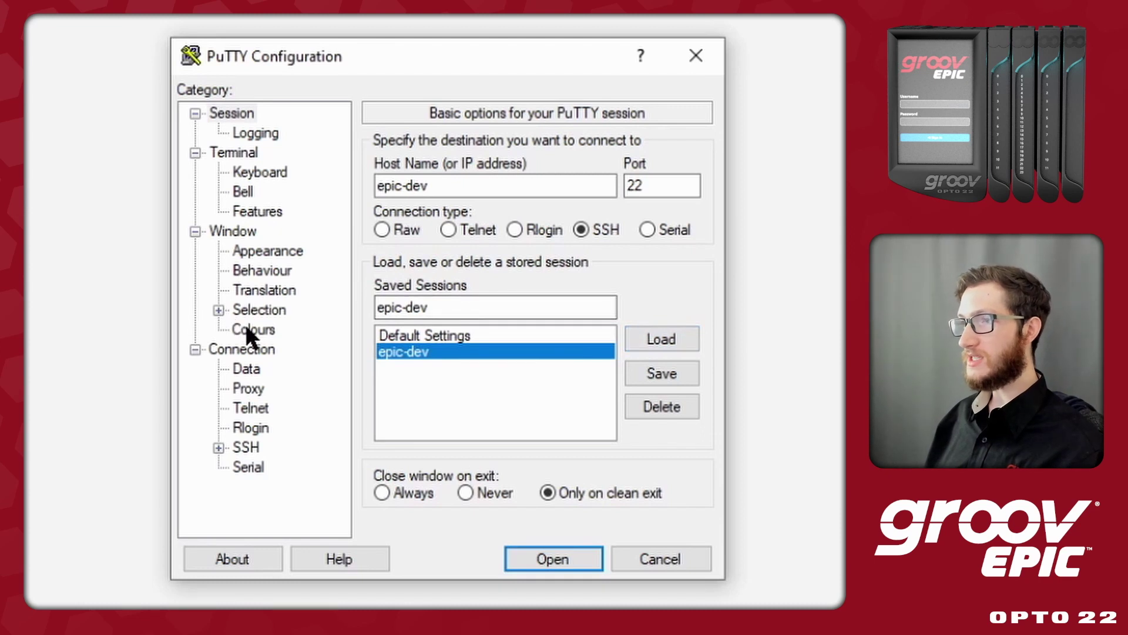
Step: Set the terminal window font to Courier New Regular, size 22, in the appearance settings
click(256, 250)
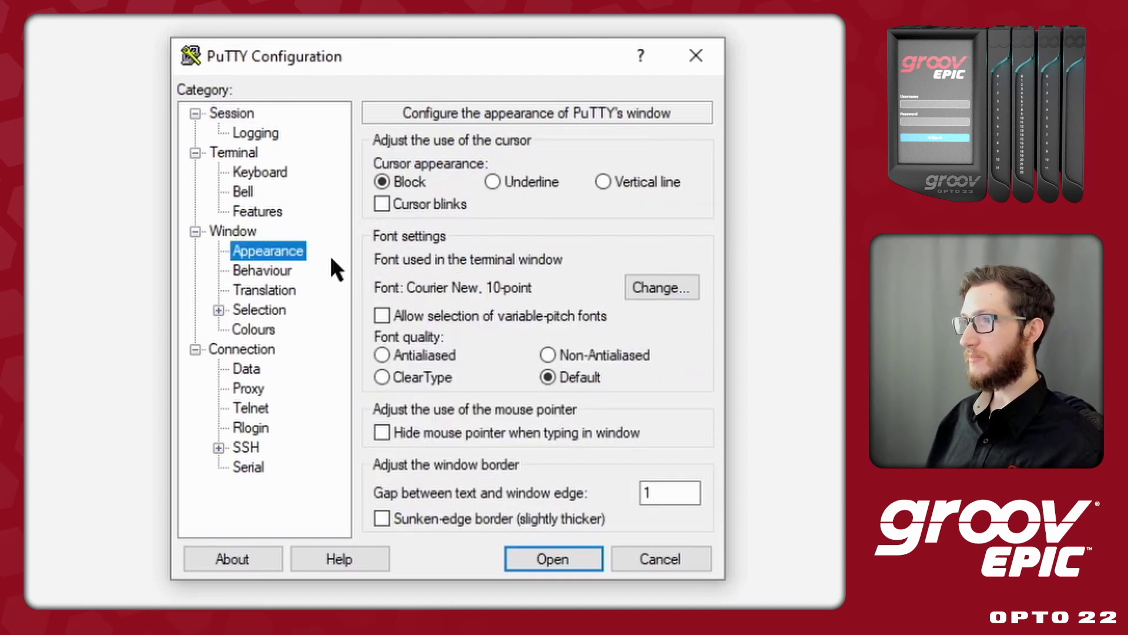
click(664, 288)
drag(696, 347, 700, 369)
click(648, 424)
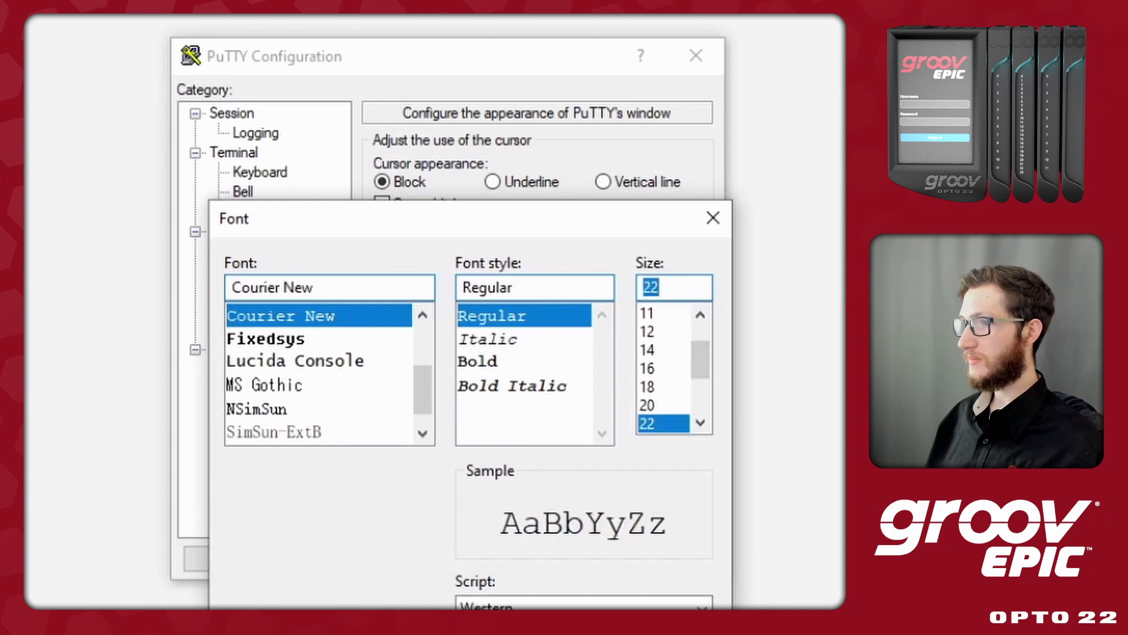
key(Return)
Step: Open the SSH connection to epic-dev, accepting the server's host key, and log in as opto with the account password
click(575, 558)
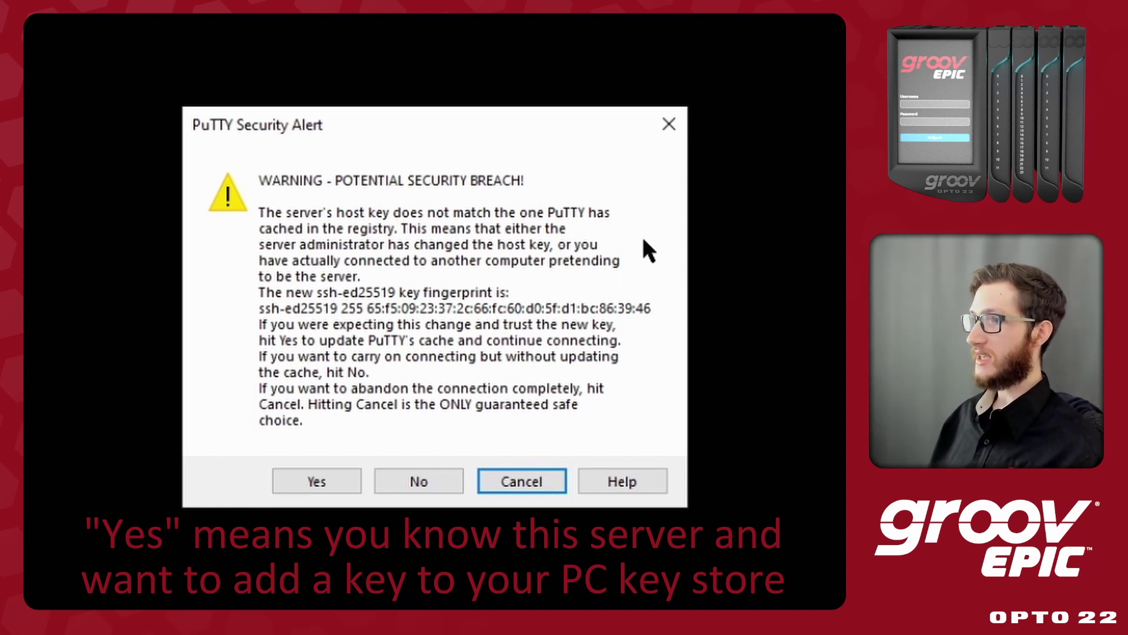
click(326, 478)
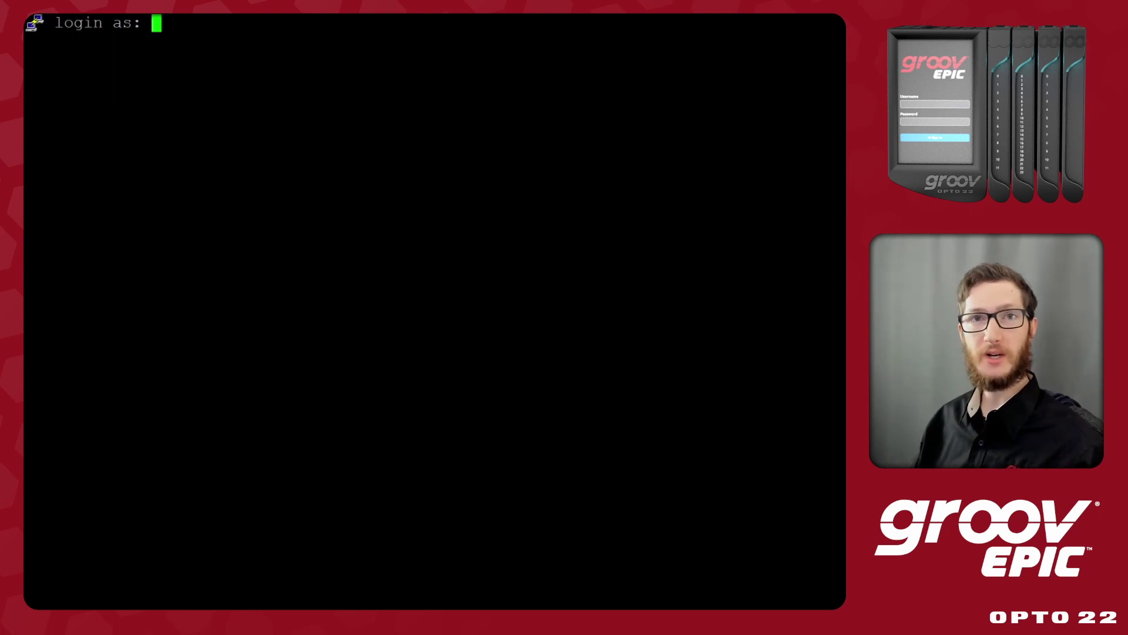
text(opto)
key(Return)
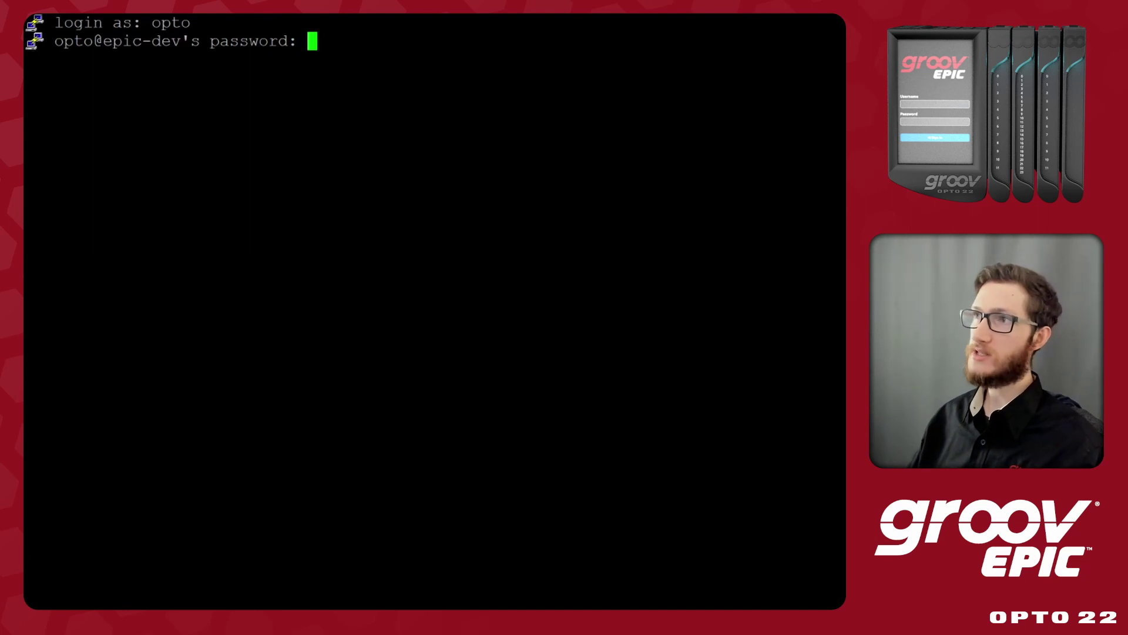
key(Return)
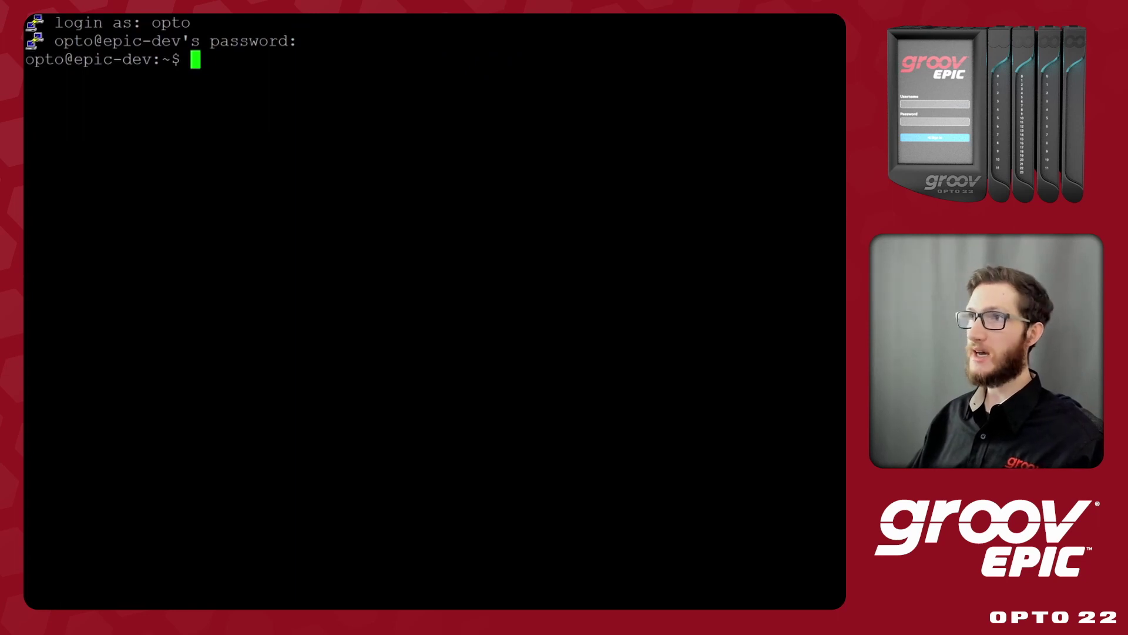
Step: Print the current working directory with pwd
text(pwd)
key(Return)
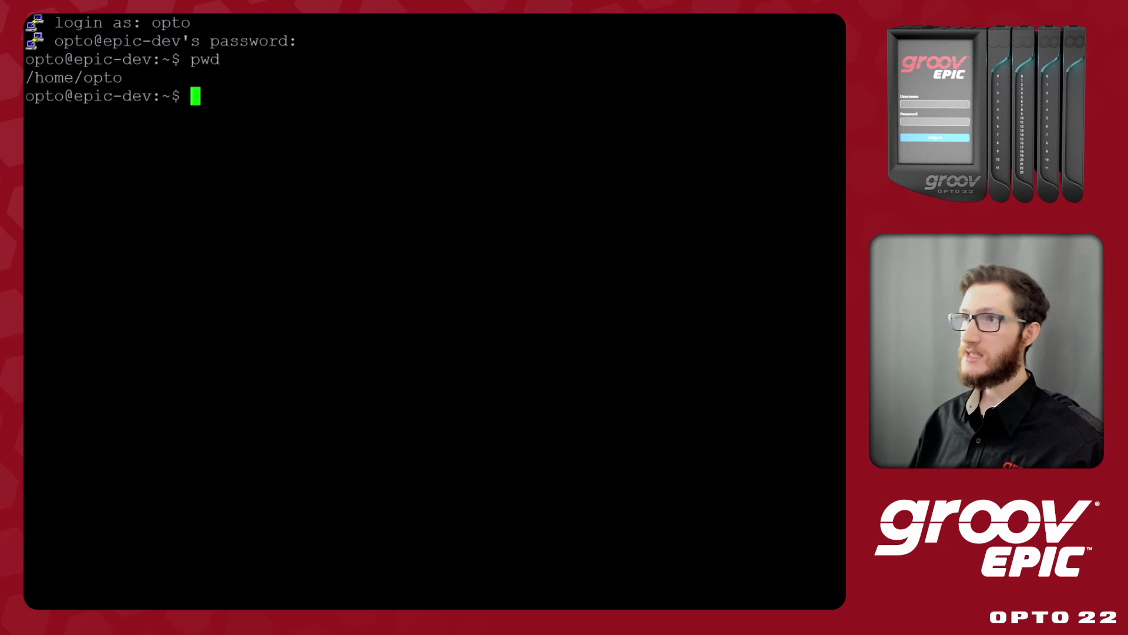
Step: Refresh the package lists with sudo apt-get update, entering the account password for sudo
text(sudo)
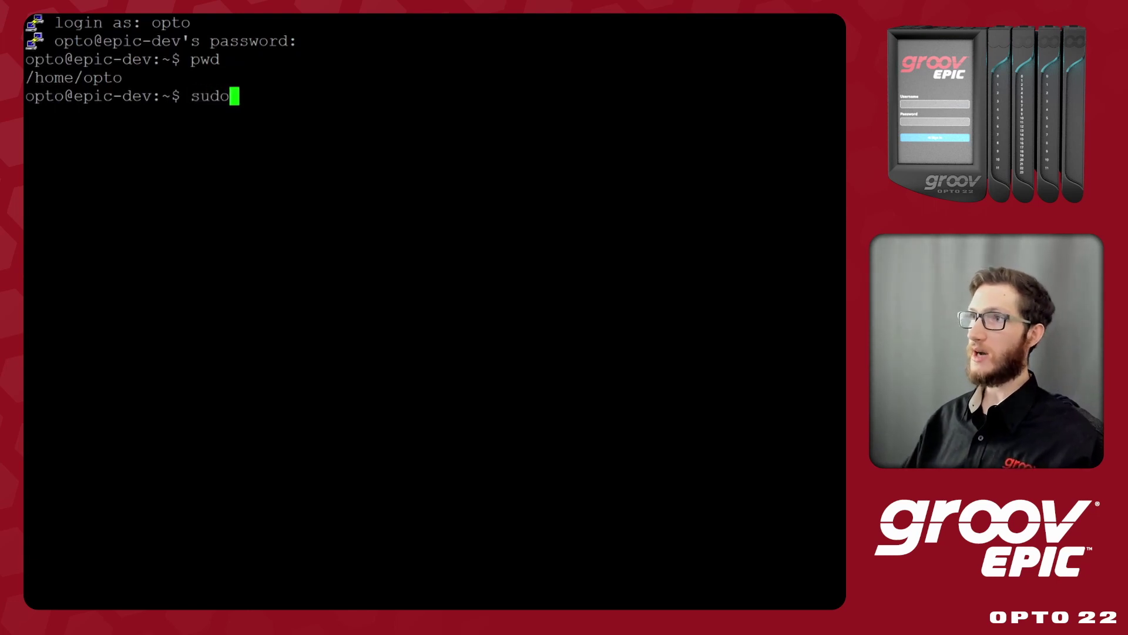
text( apt-get update)
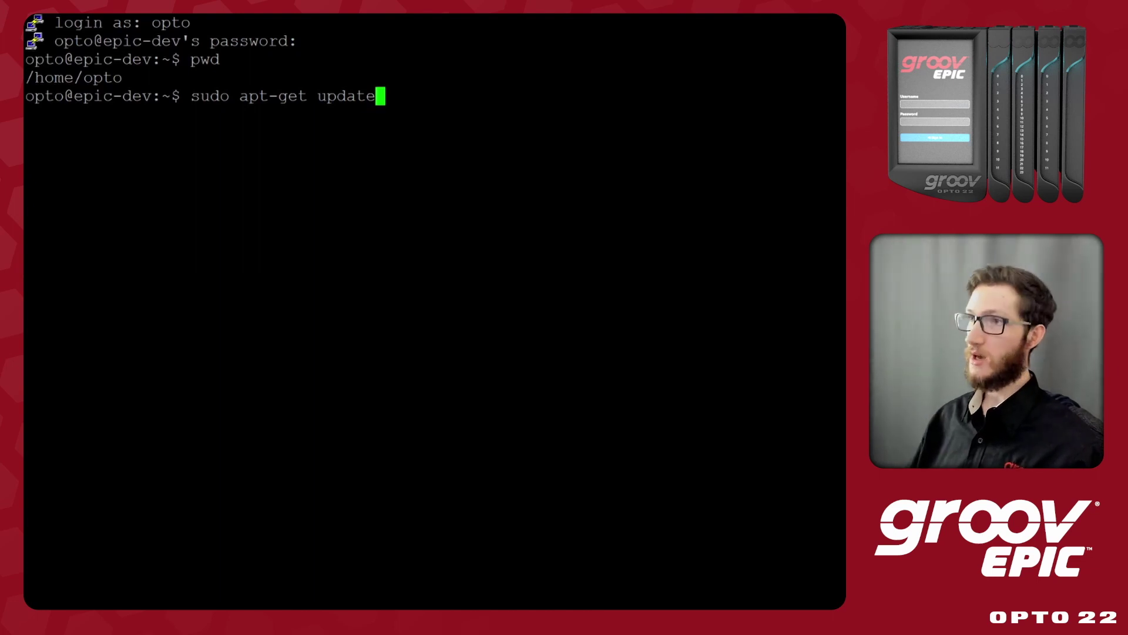
key(Return)
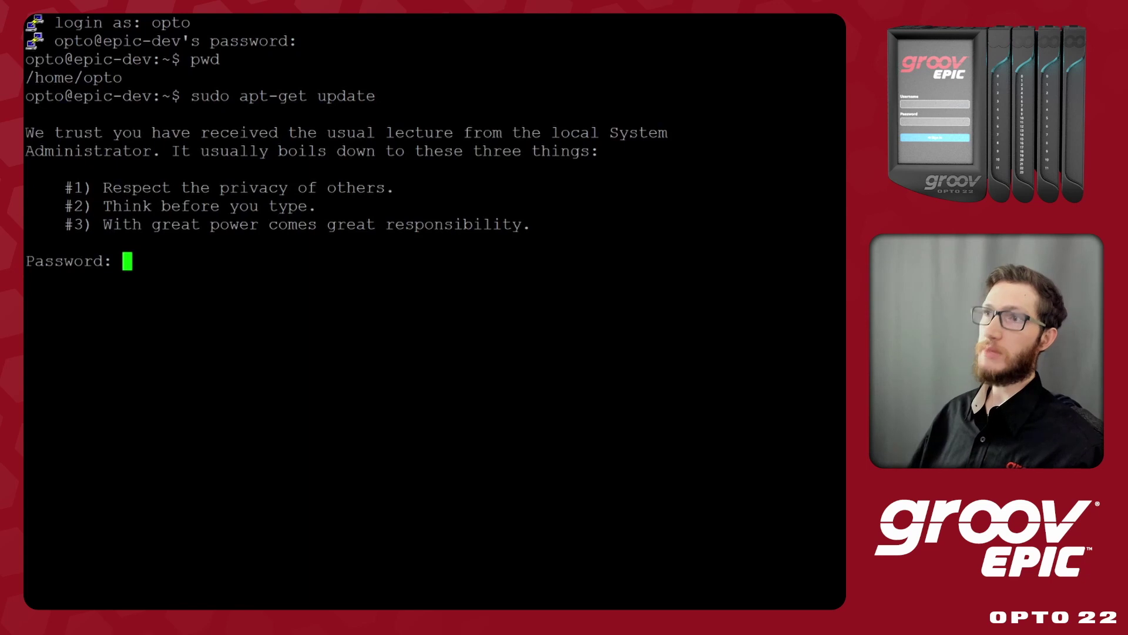
key(alt+Tab)
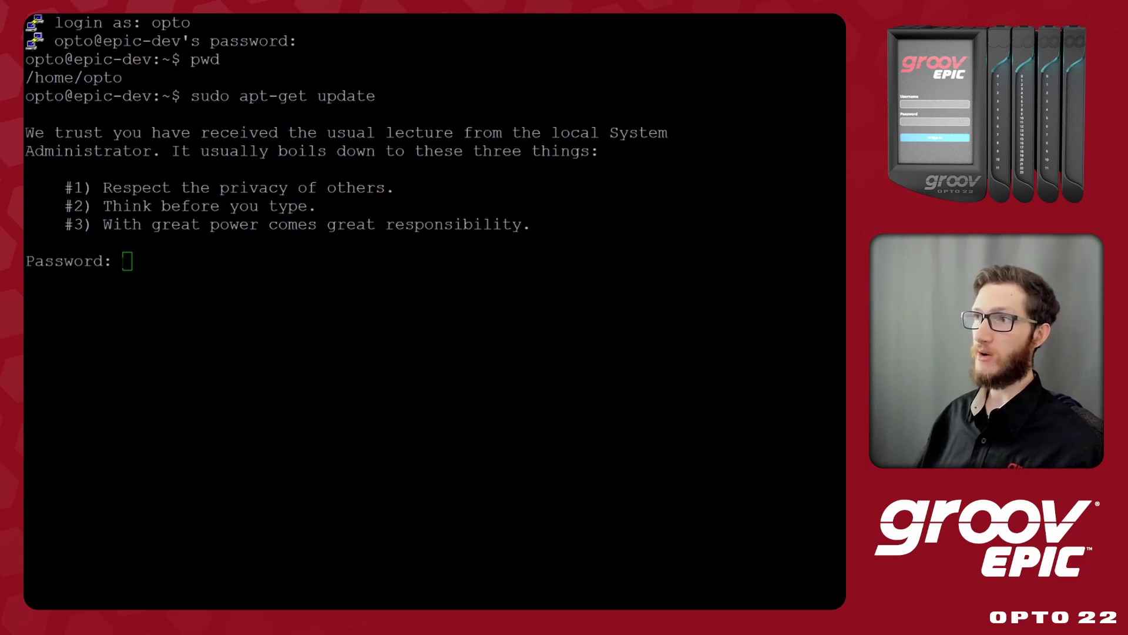
key(alt+Tab)
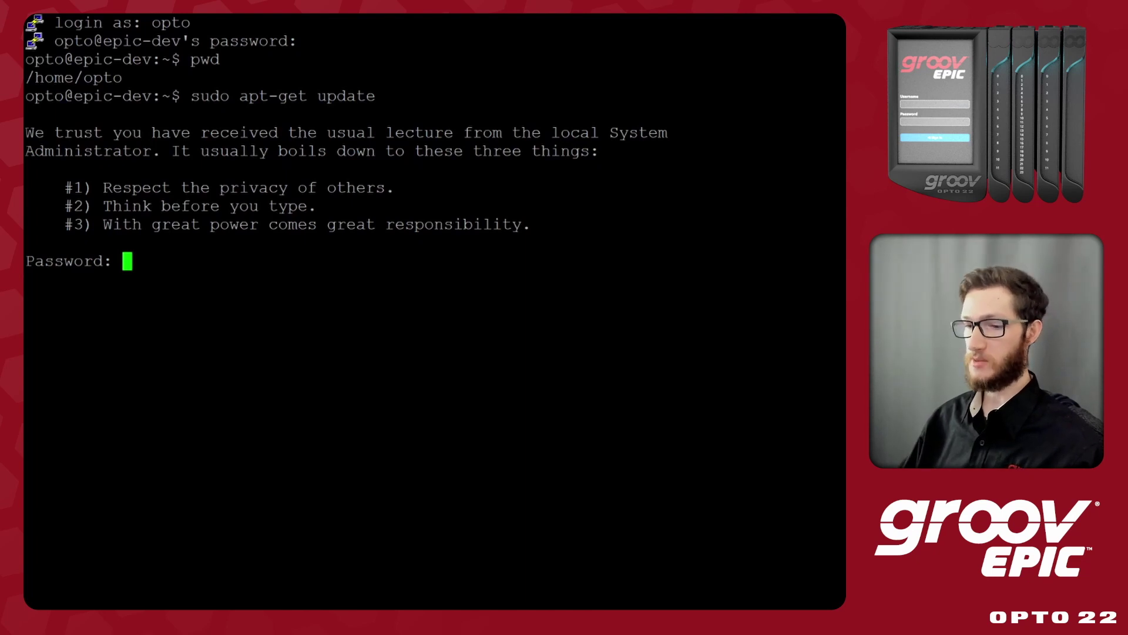
key(Return)
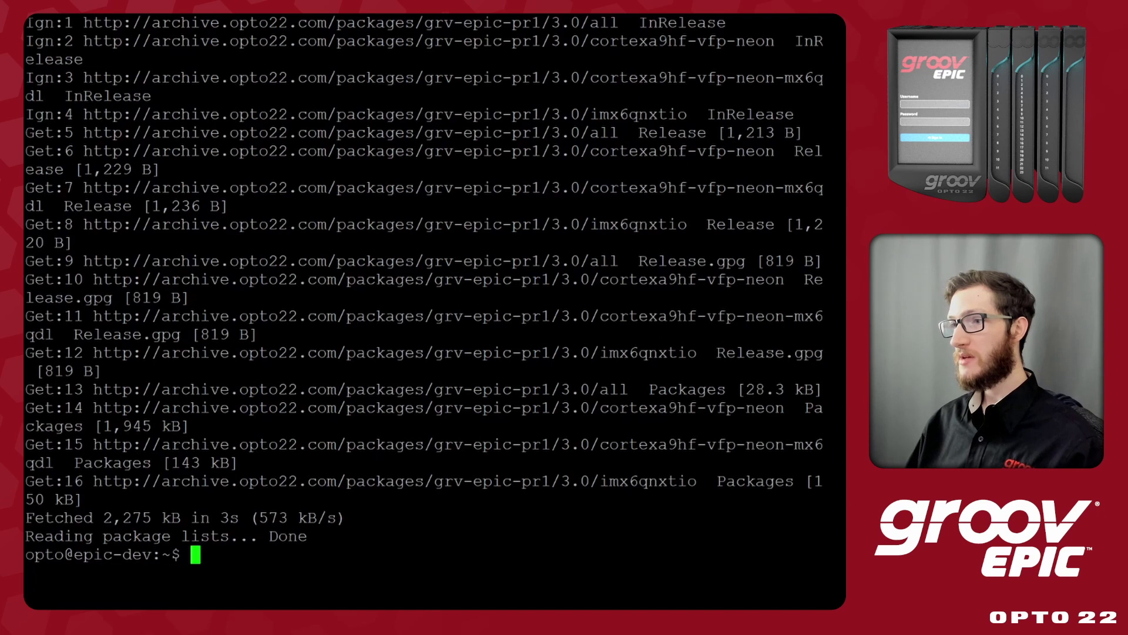
Step: Install the python-pip package with sudo apt-get install python-pip and agree to continue
text(sudo apt-g)
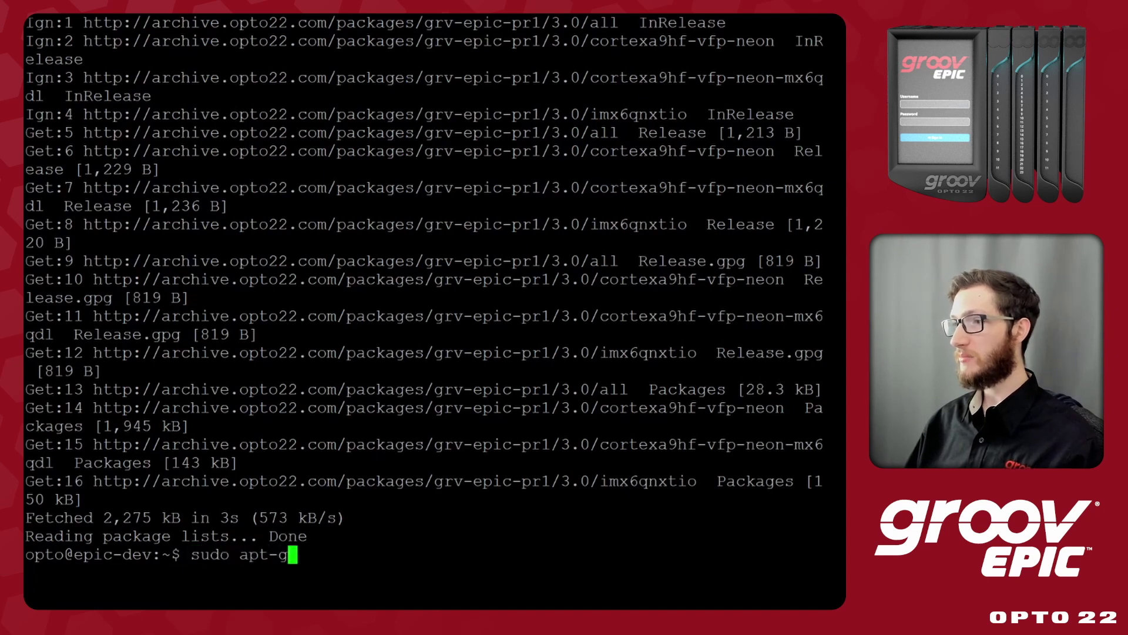
text(et install)
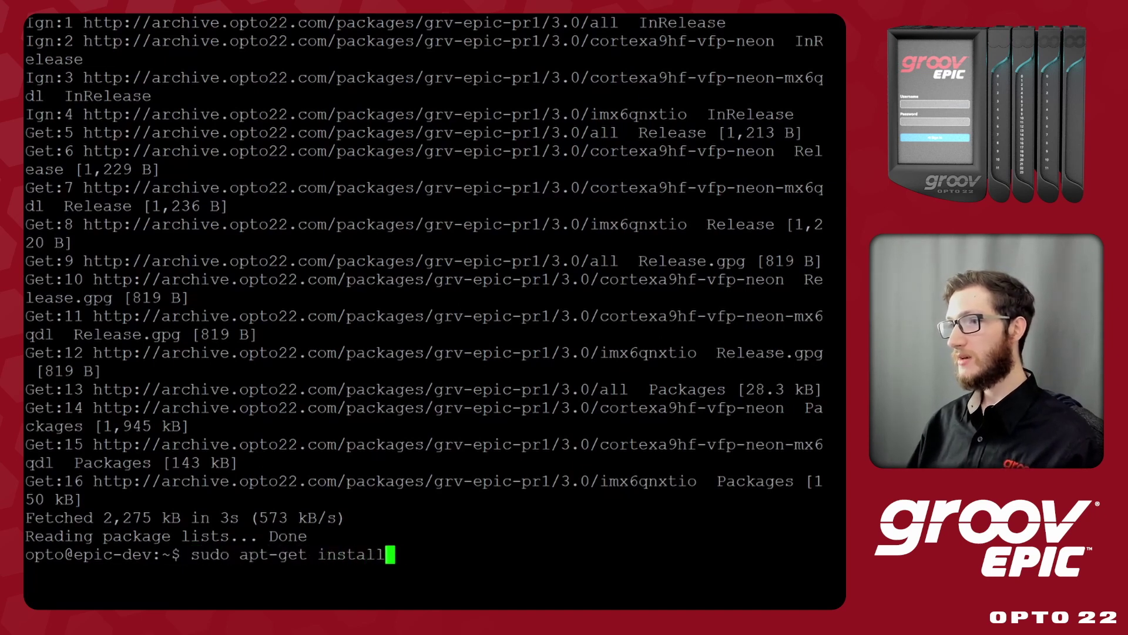
text( python-pip)
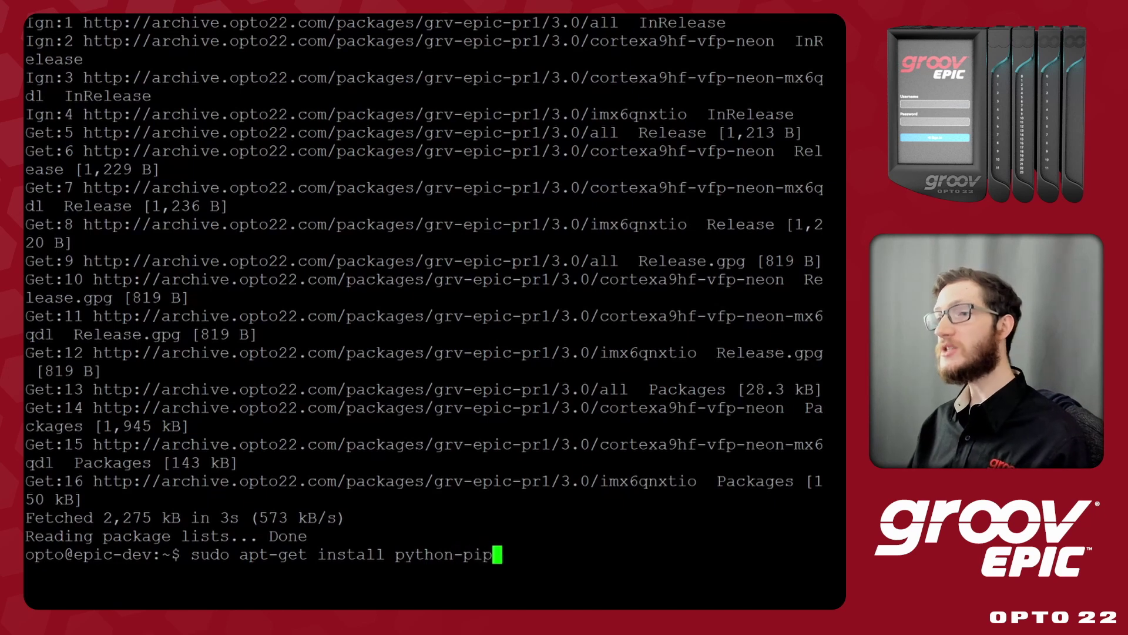
key(Return)
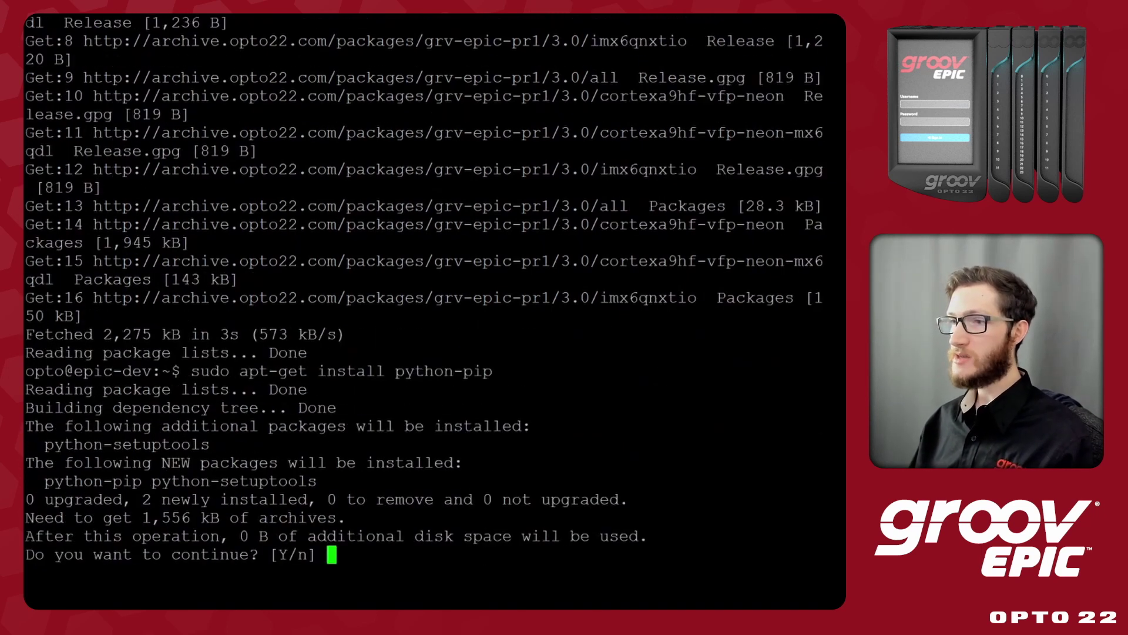
text(Y)
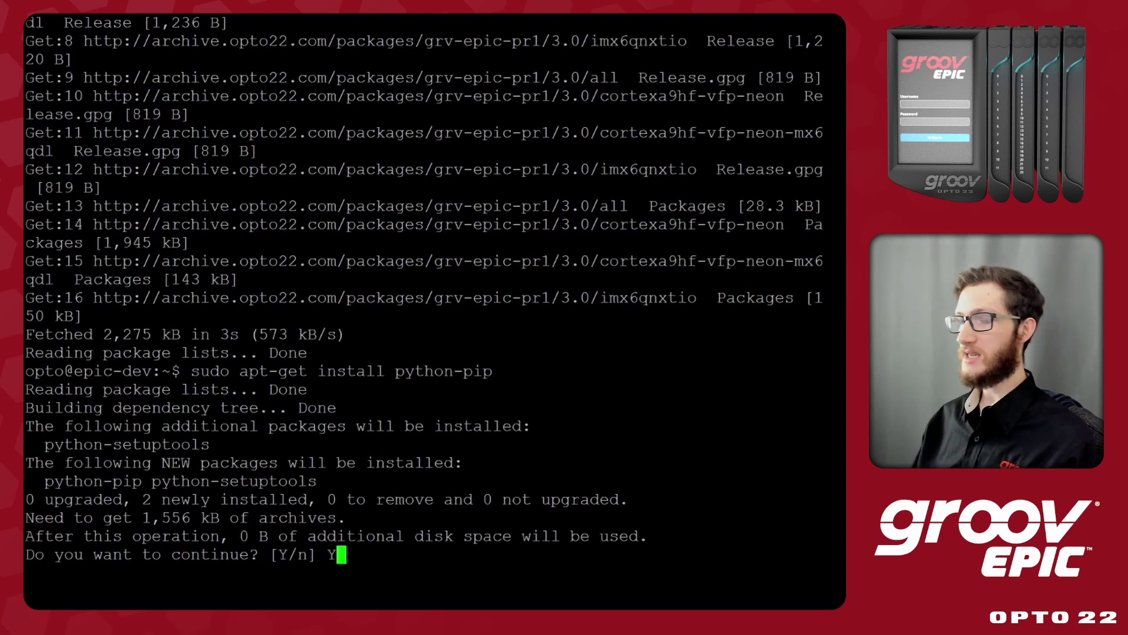
key(Return)
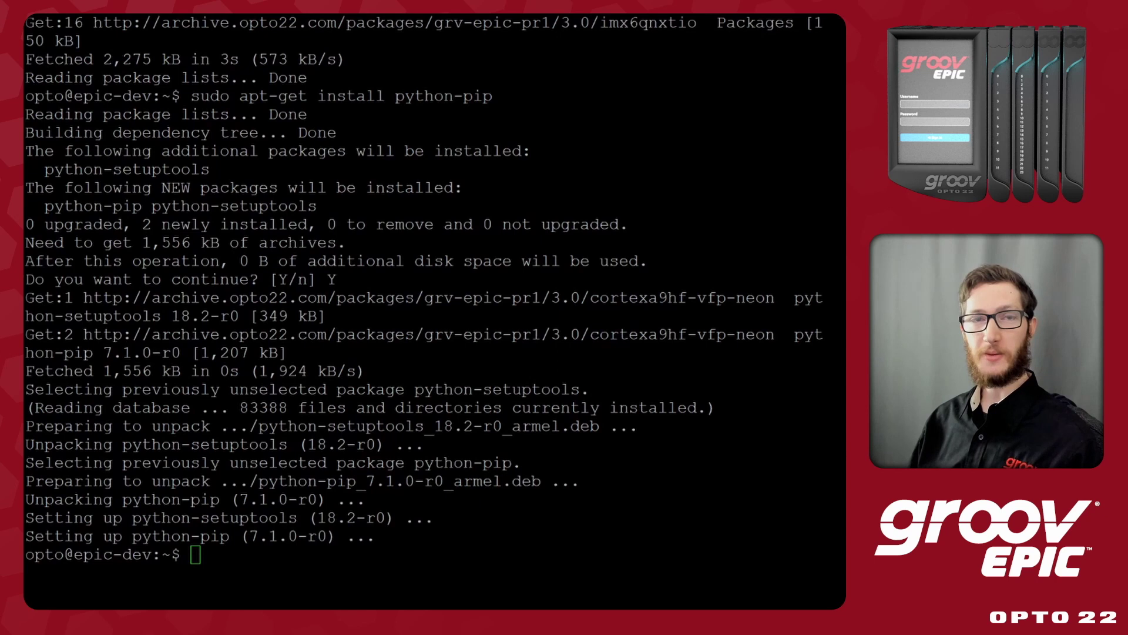
Step: Clear the terminal and install the optommp package with sudo pip install optommp
key(ctrl+l)
text(sud)
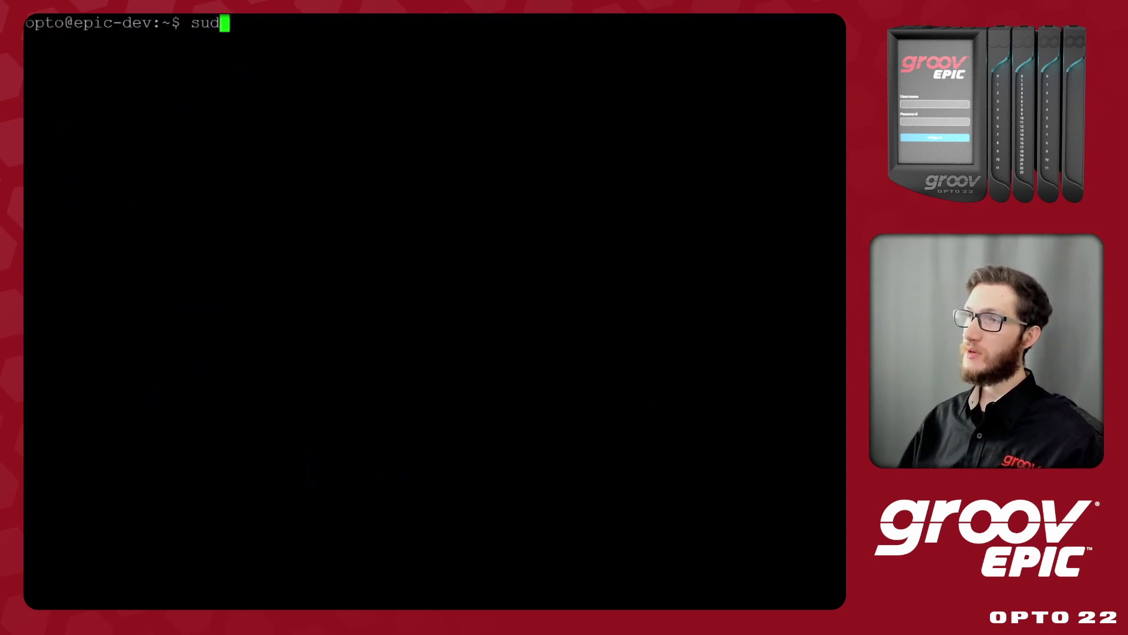
text(o pip instal)
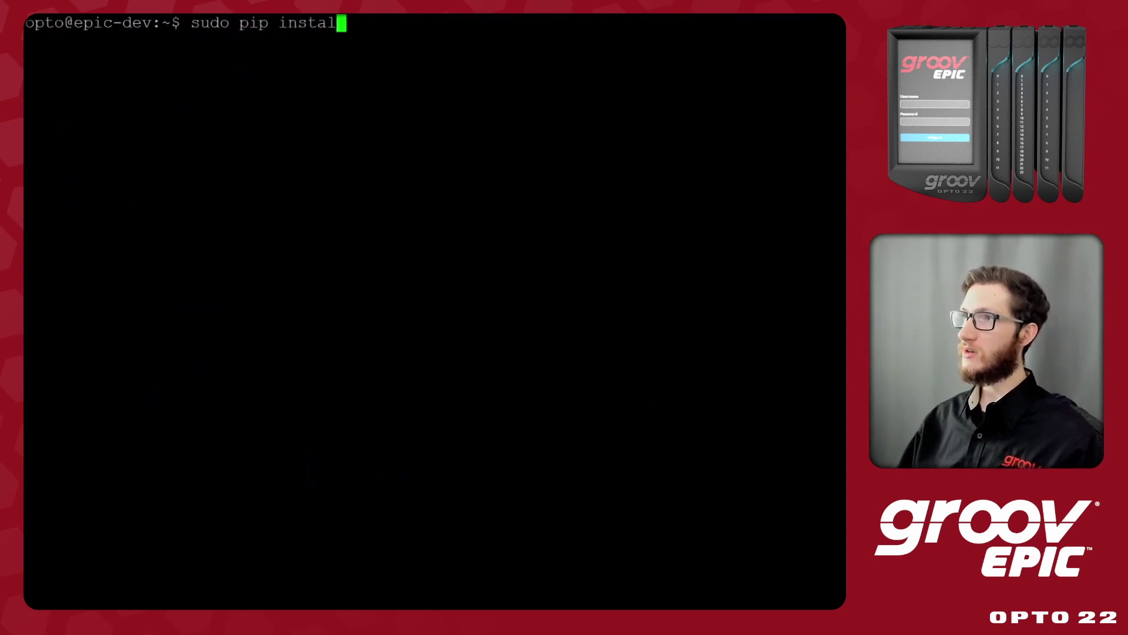
text(l optommp)
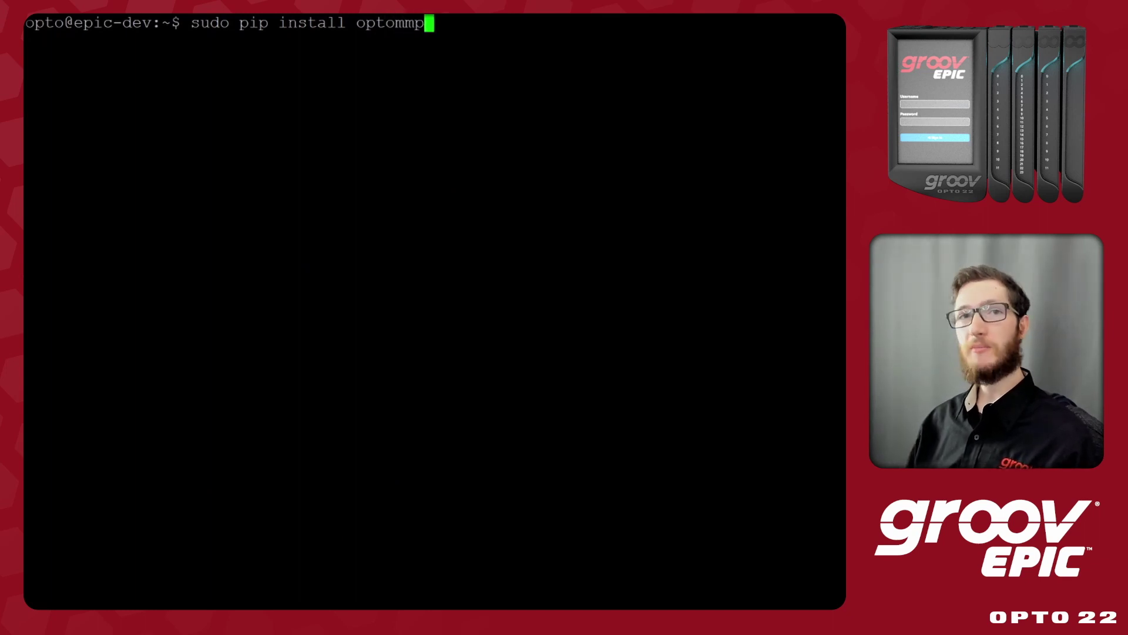
key(Return)
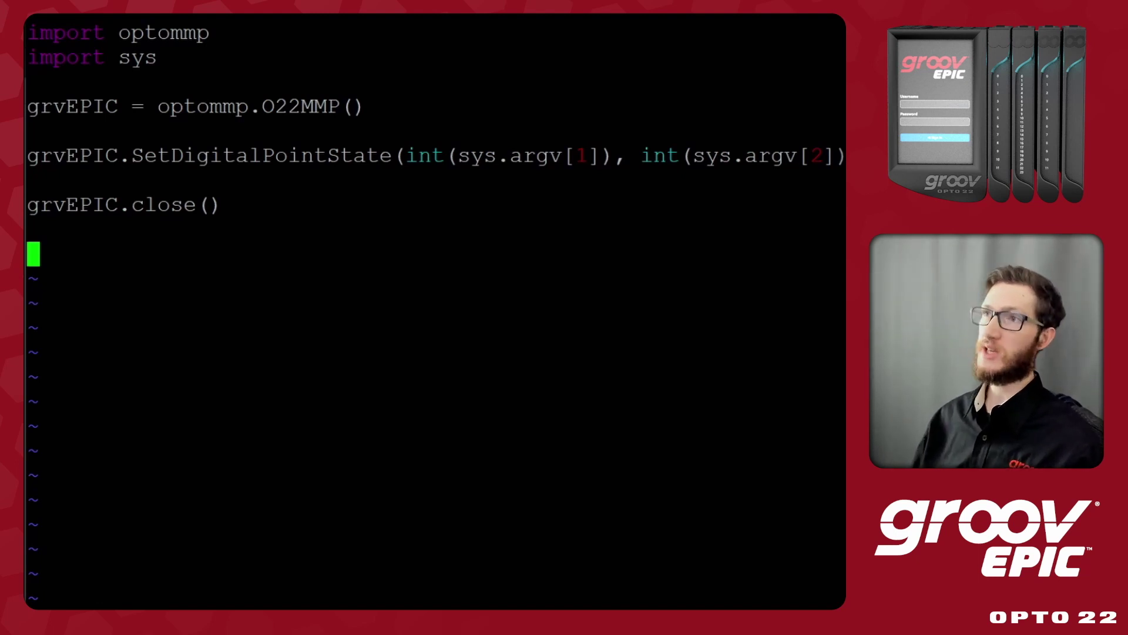
Step: Examine the grvEPIC variable and the SetDigitalPointState call with its arguments in the Python script
double_click(206, 108)
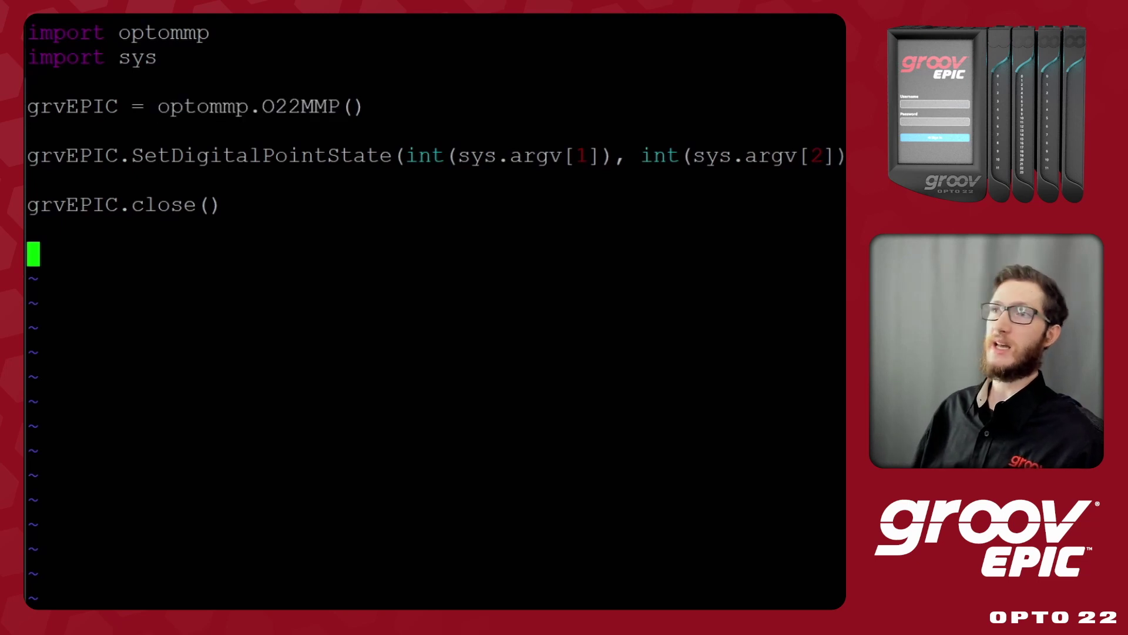
double_click(55, 107)
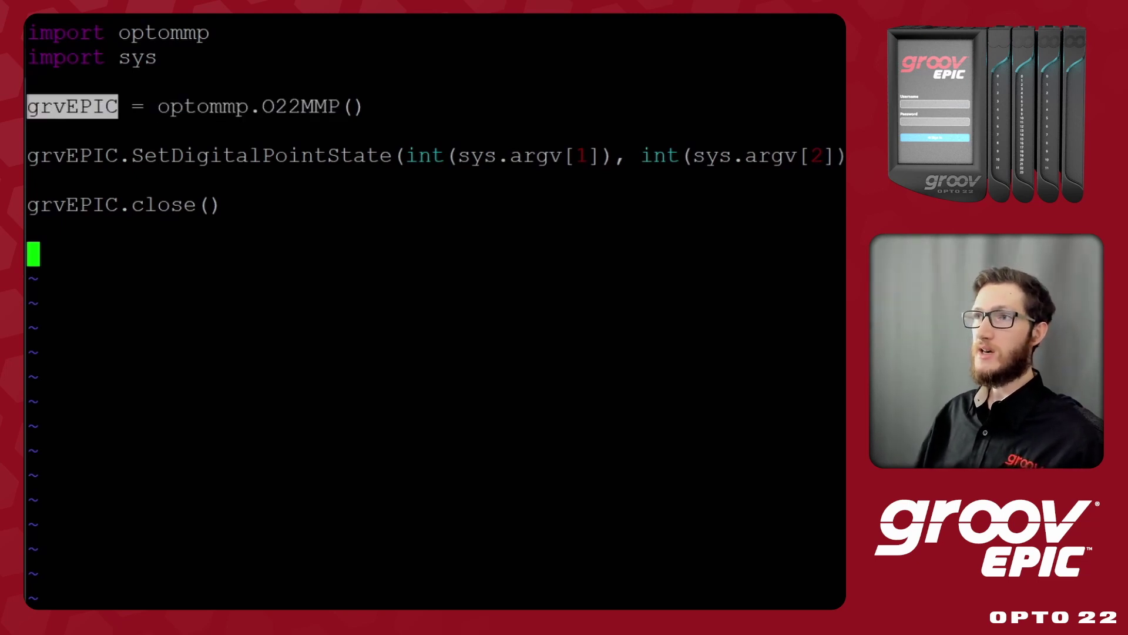
double_click(214, 155)
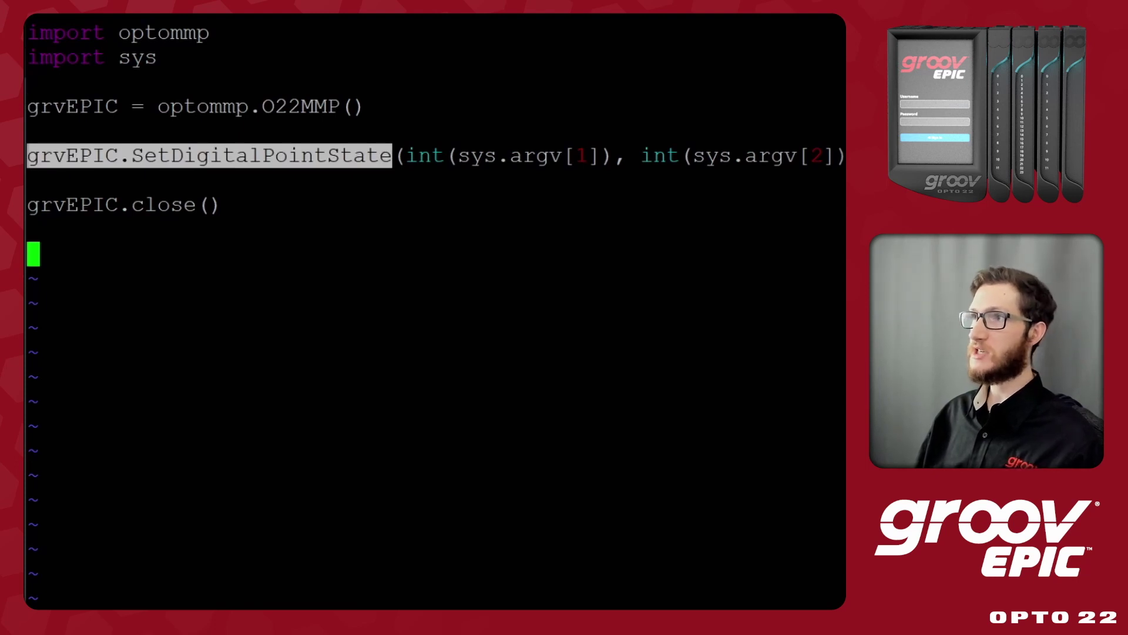
click(412, 156)
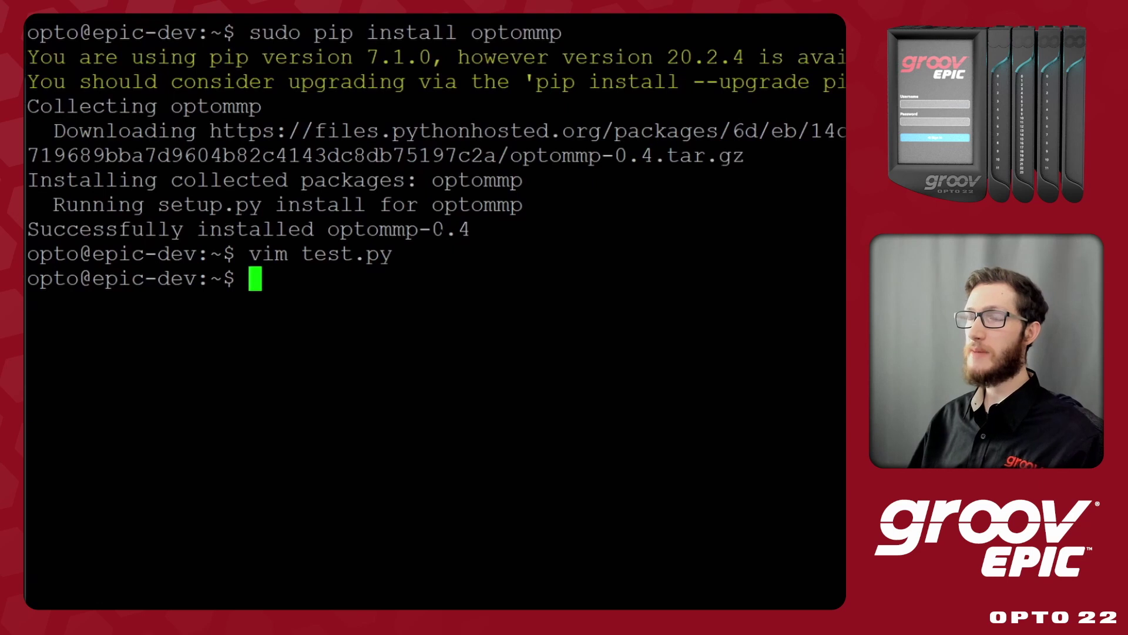
Step: List the files in the home directory with ls and highlight the test.py entry
text(ls)
key(Return)
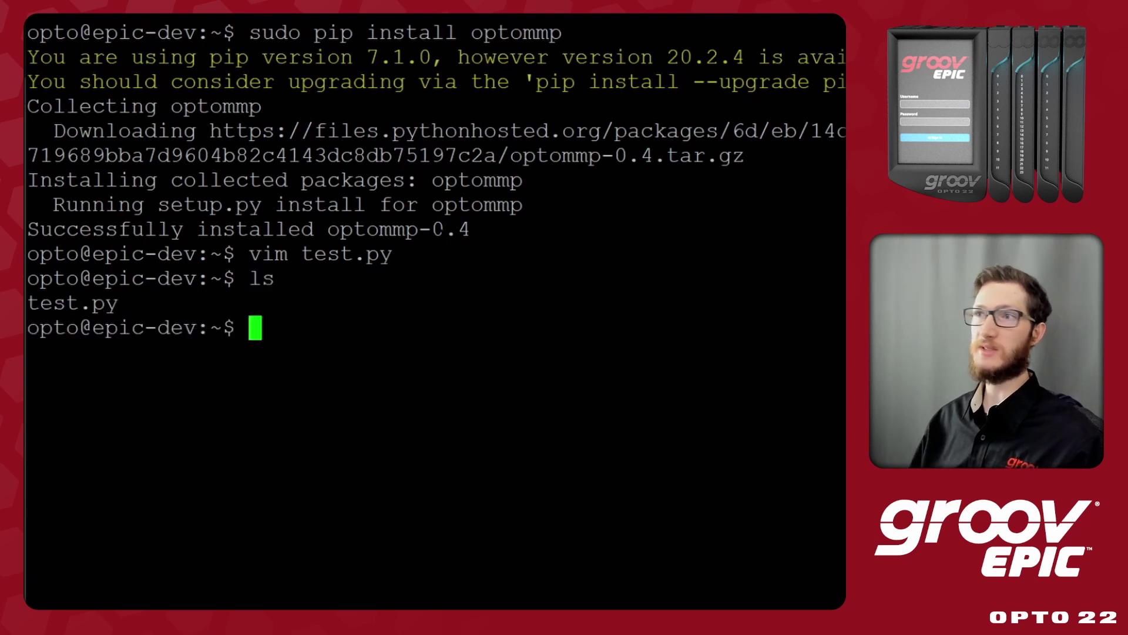
drag(412, 303, 274, 279)
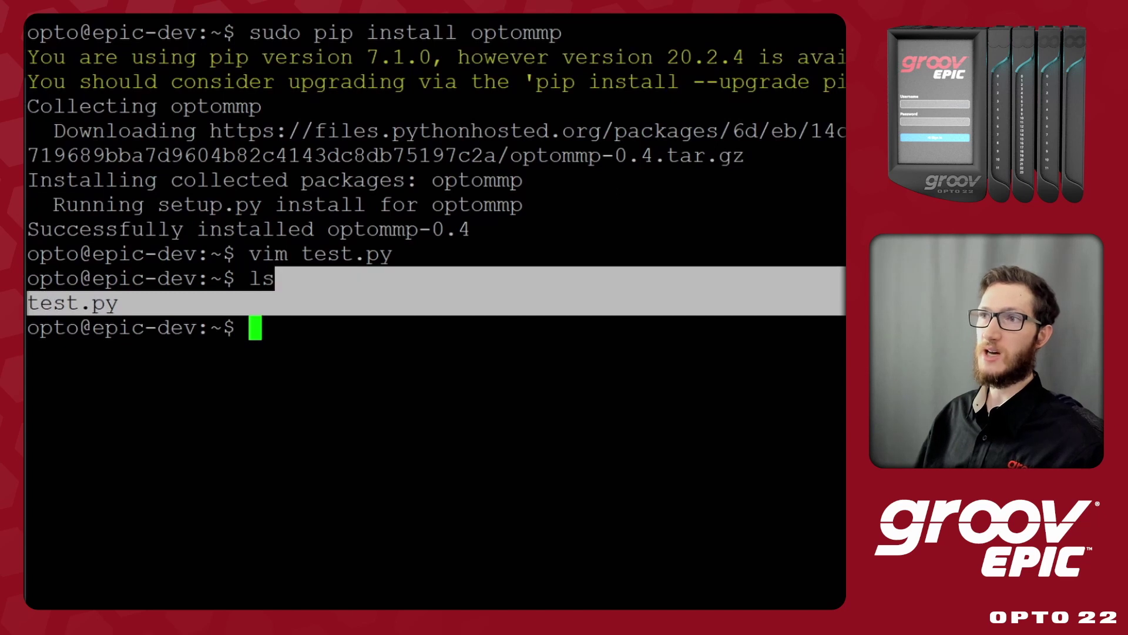
Step: Switch to groov Manage and open channel 8 of the OAC-12 module in slot 0 of the I/O modules list
click(370, 311)
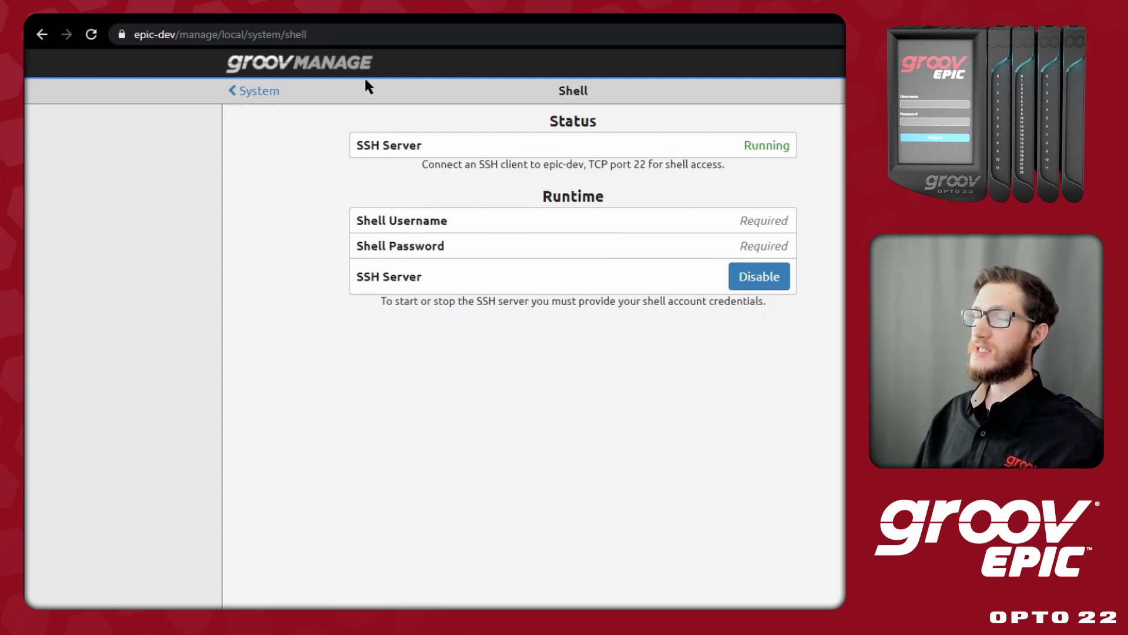
click(266, 93)
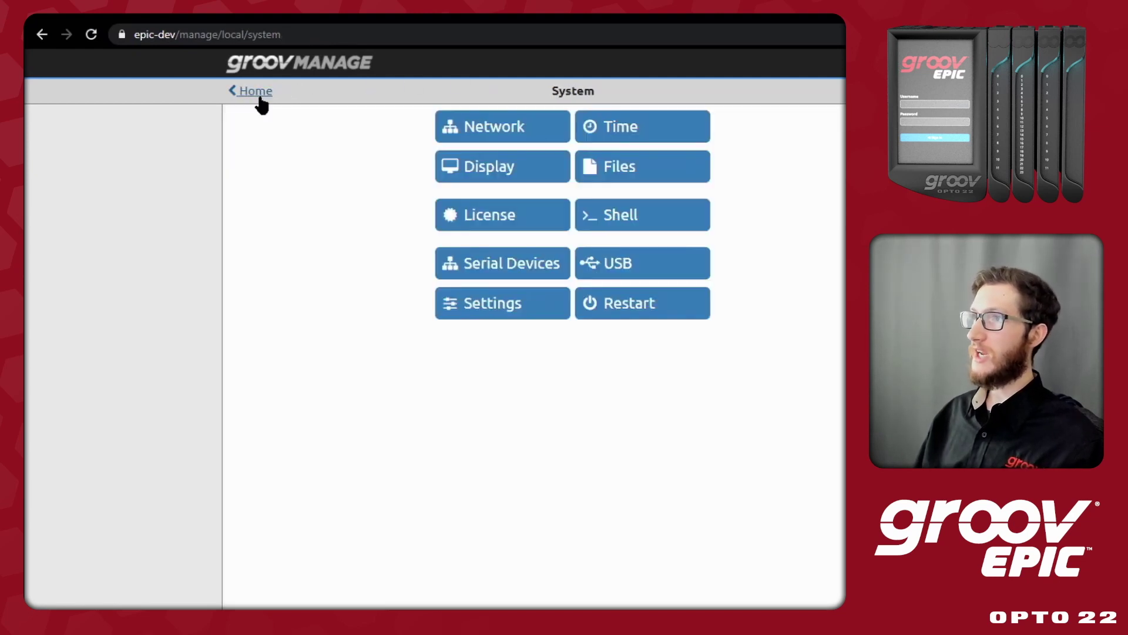
click(265, 95)
click(549, 123)
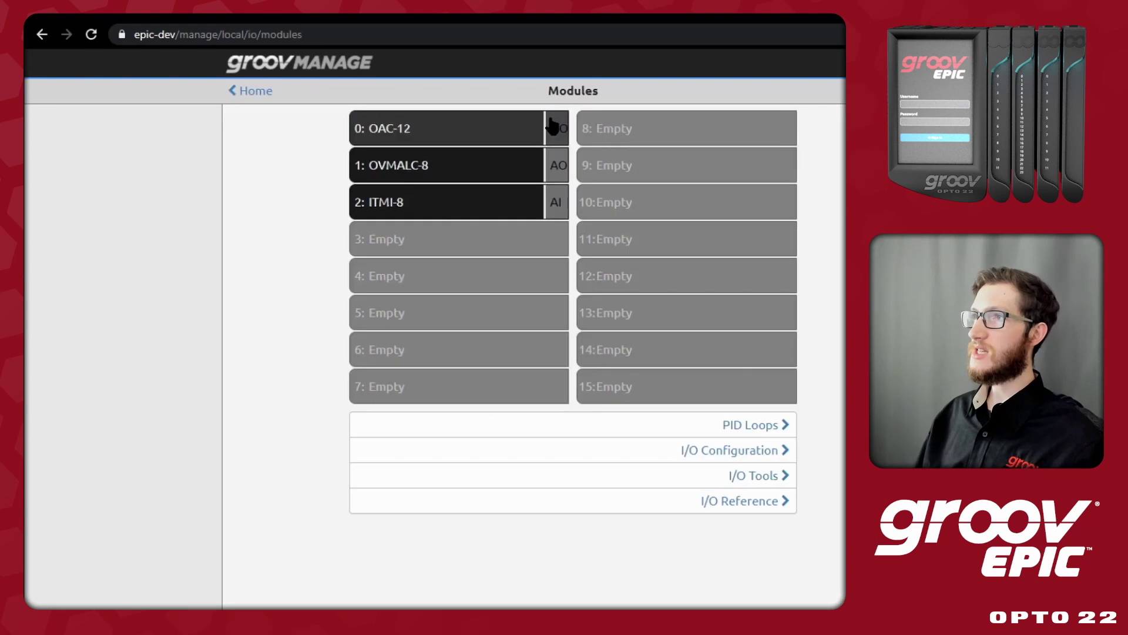
click(517, 130)
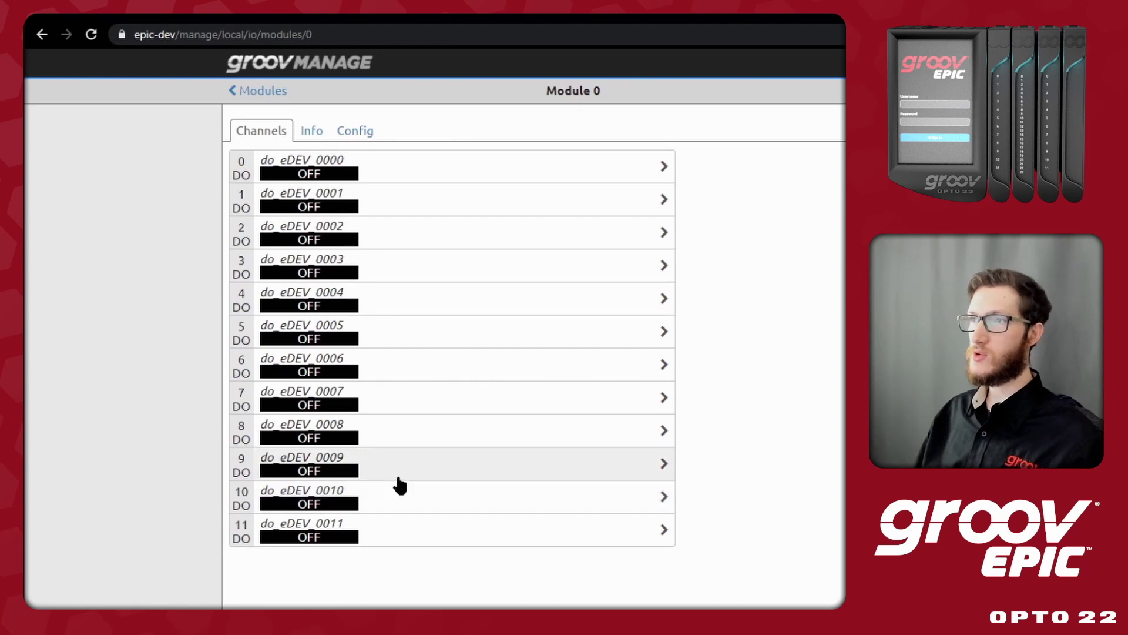
click(398, 436)
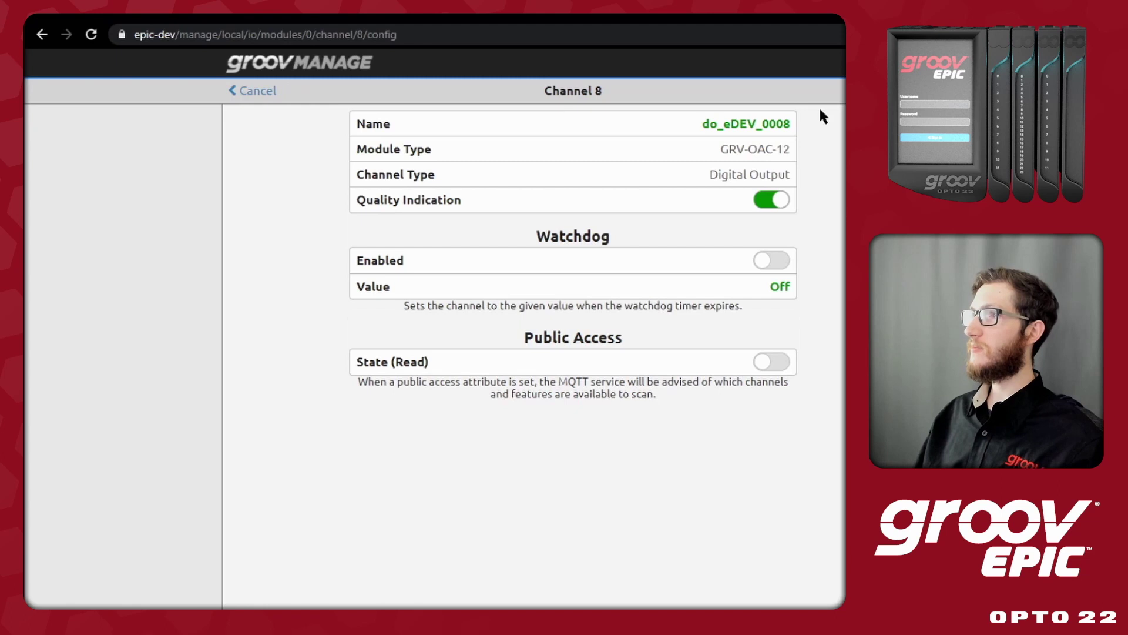
Step: Rename channel 8 as python_output in its configuration and save the change
double_click(723, 126)
key(BackSpace)
text(python_output)
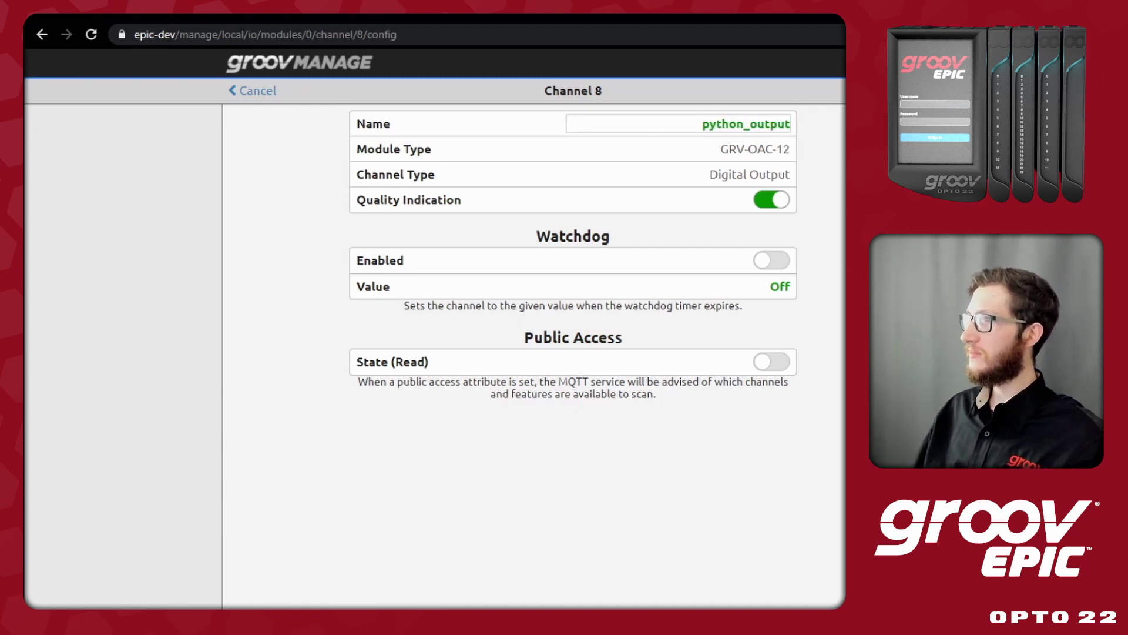
key(Return)
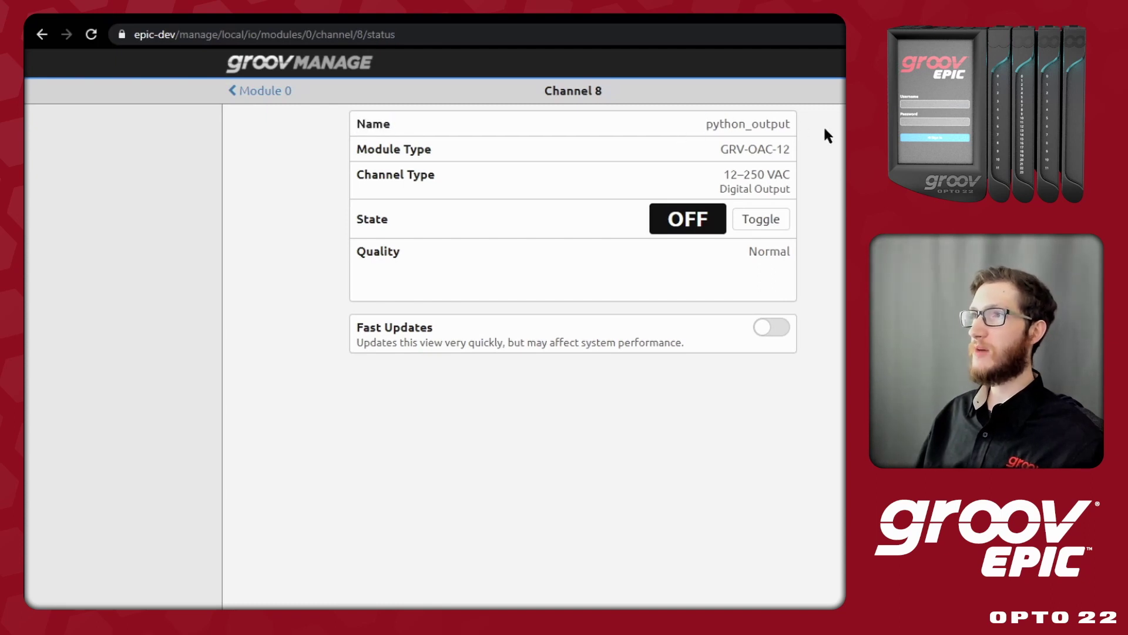
Step: Examine the channel number and module number in the page header and in the page's address
drag(538, 89, 613, 89)
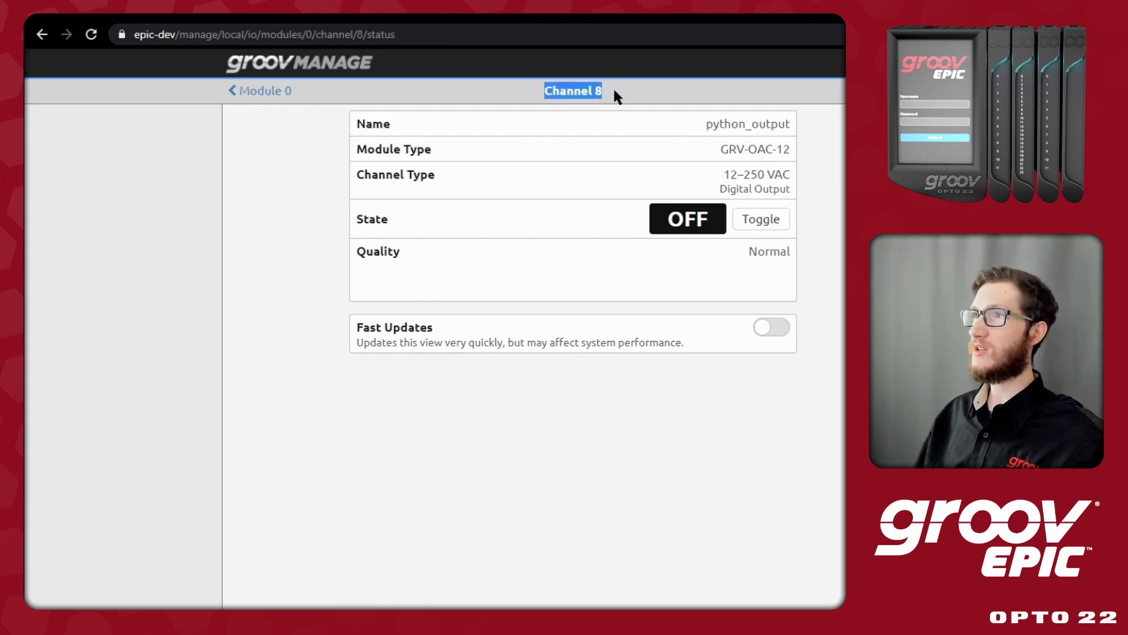
click(304, 94)
drag(303, 95, 244, 93)
click(288, 36)
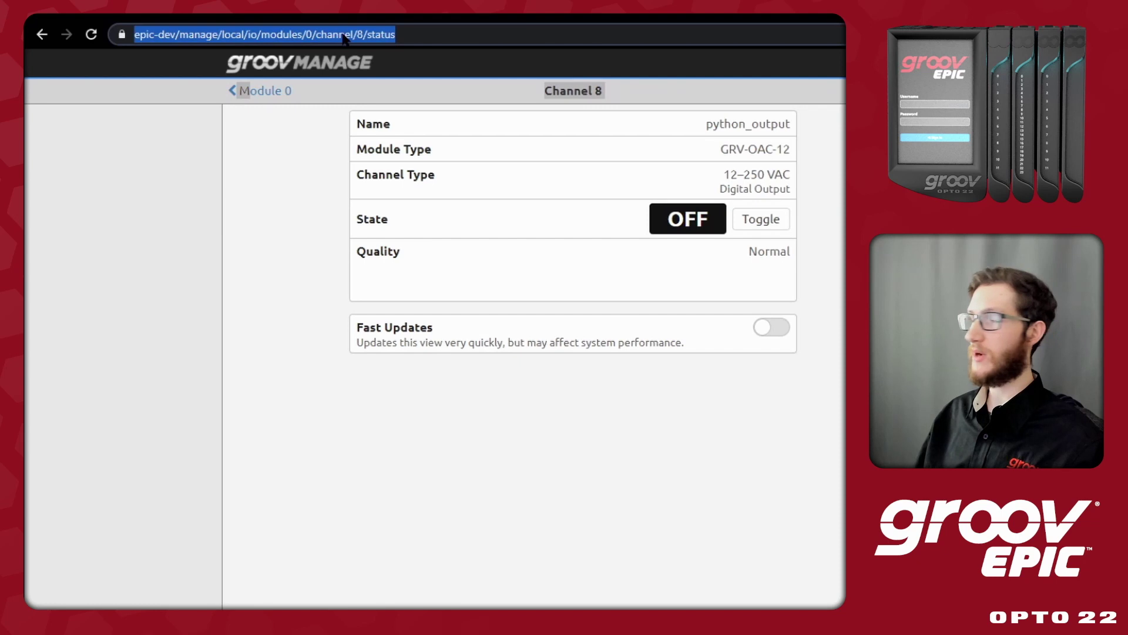
Step: Switch to the PuTTY terminal and run python test.py 0 8 1 to turn on channel 8 of module 0
key(alt+Tab)
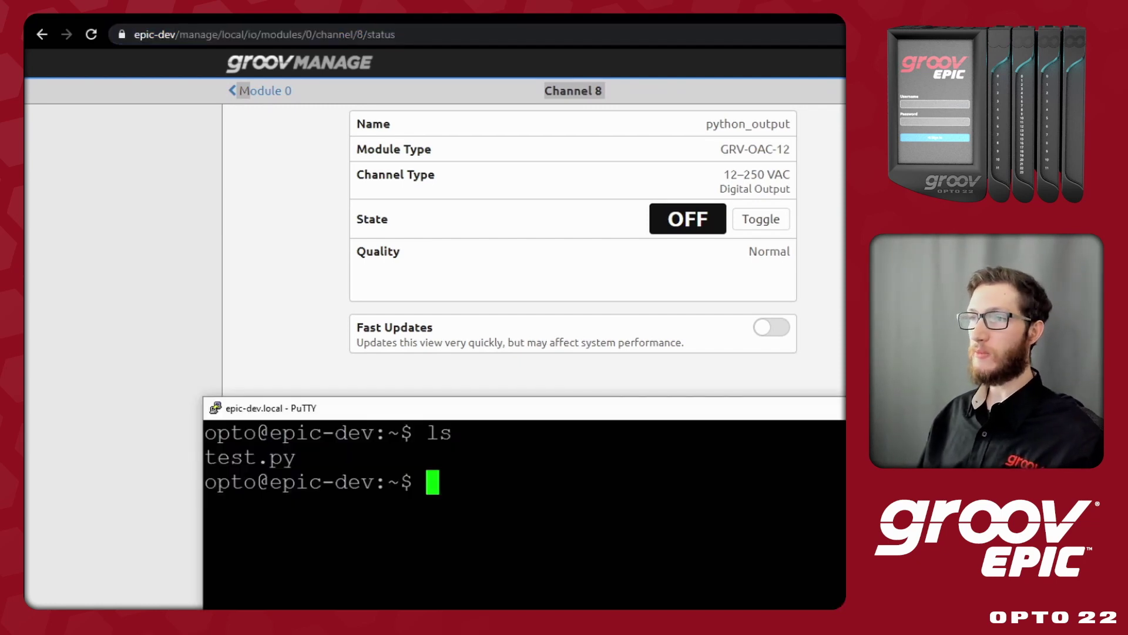
mouse_move(296, 458)
mouse_down()
mouse_move(203, 457)
mouse_move(452, 434)
mouse_move(296, 457)
mouse_up()
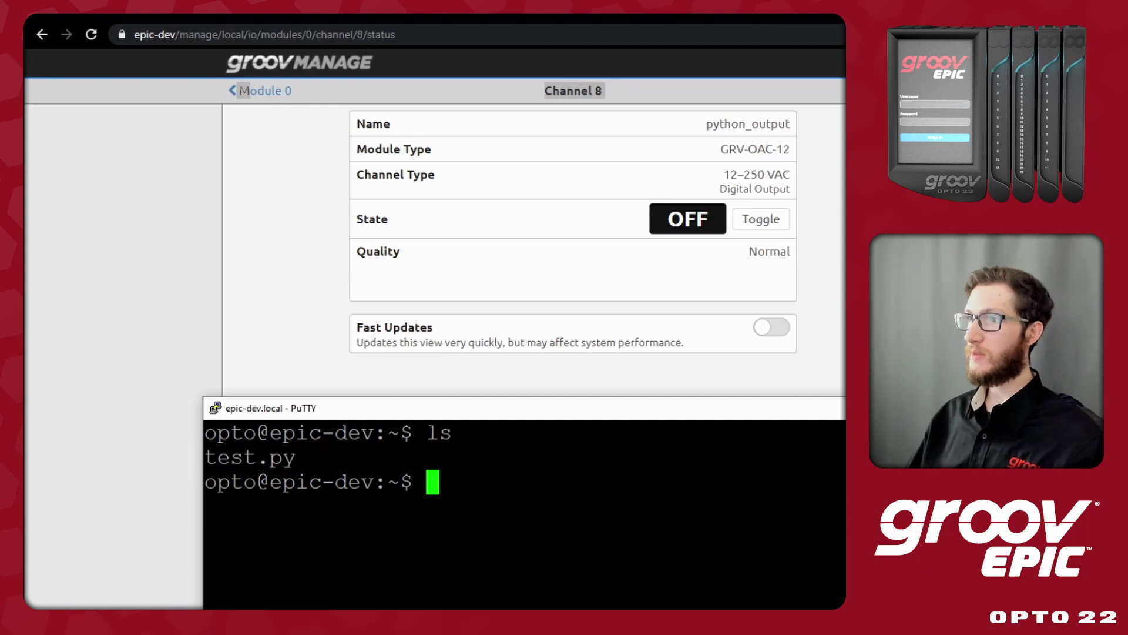
text(python )
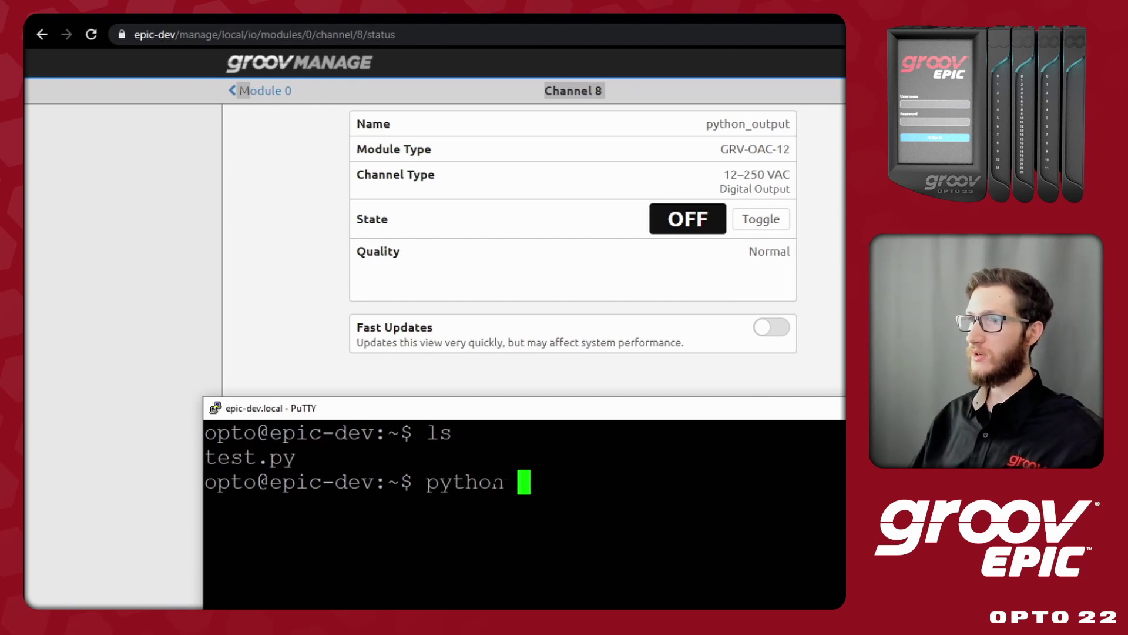
text(test.py)
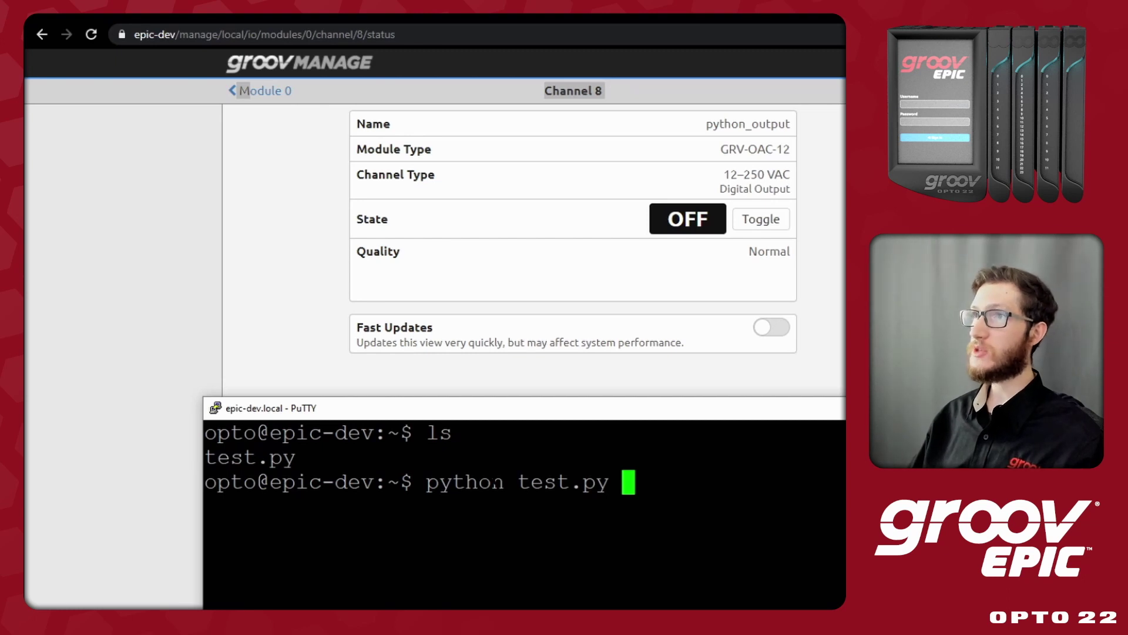
text(0 )
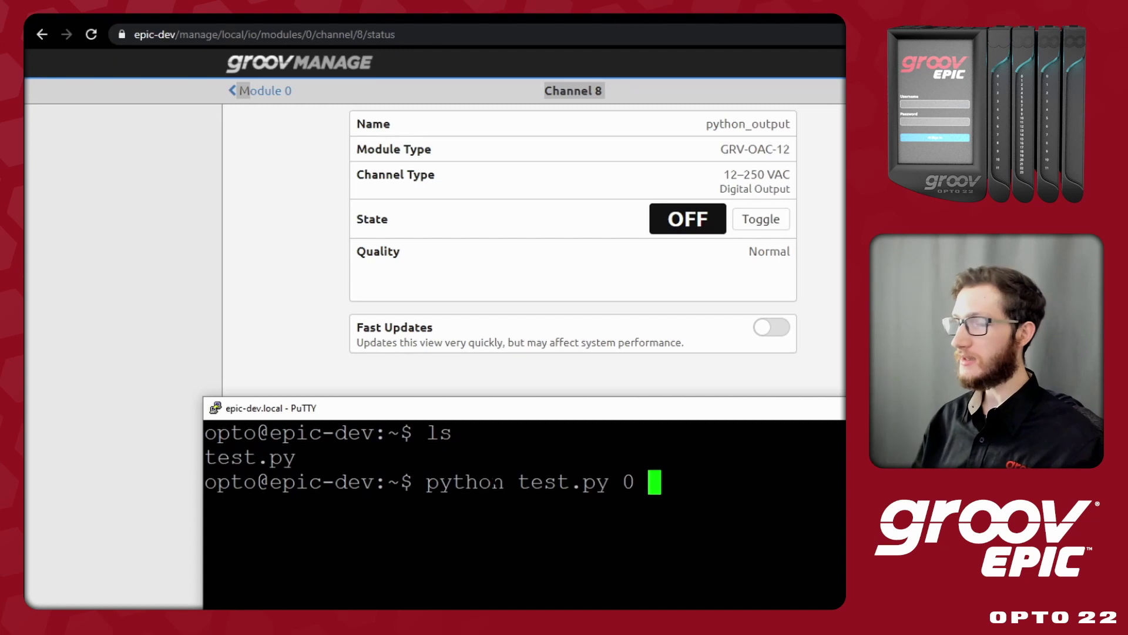
text(8 )
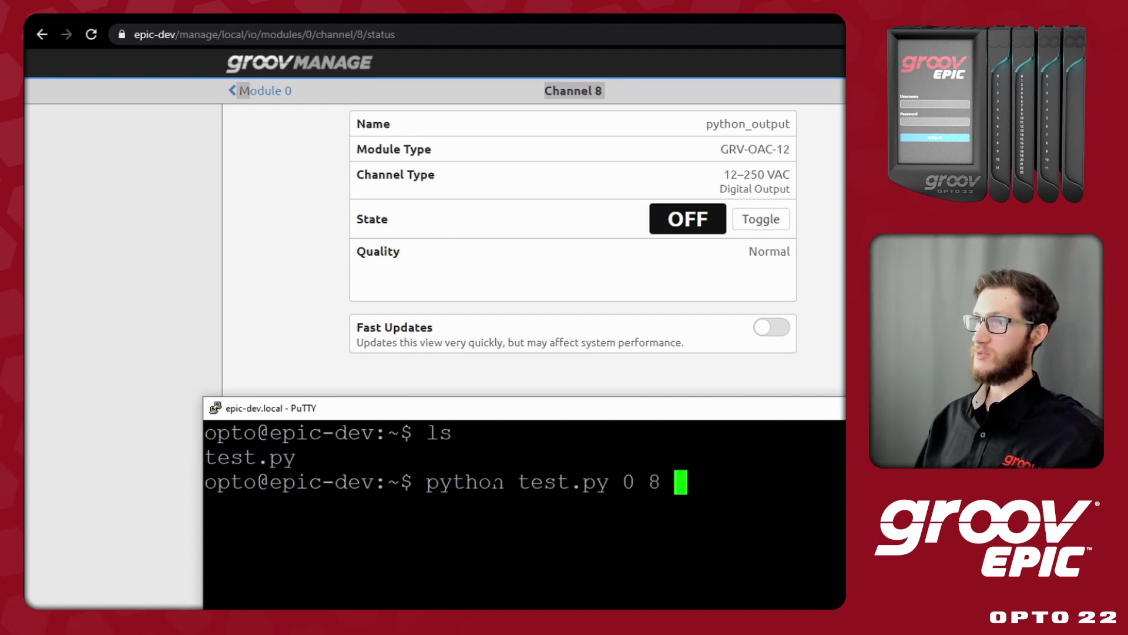
text(1)
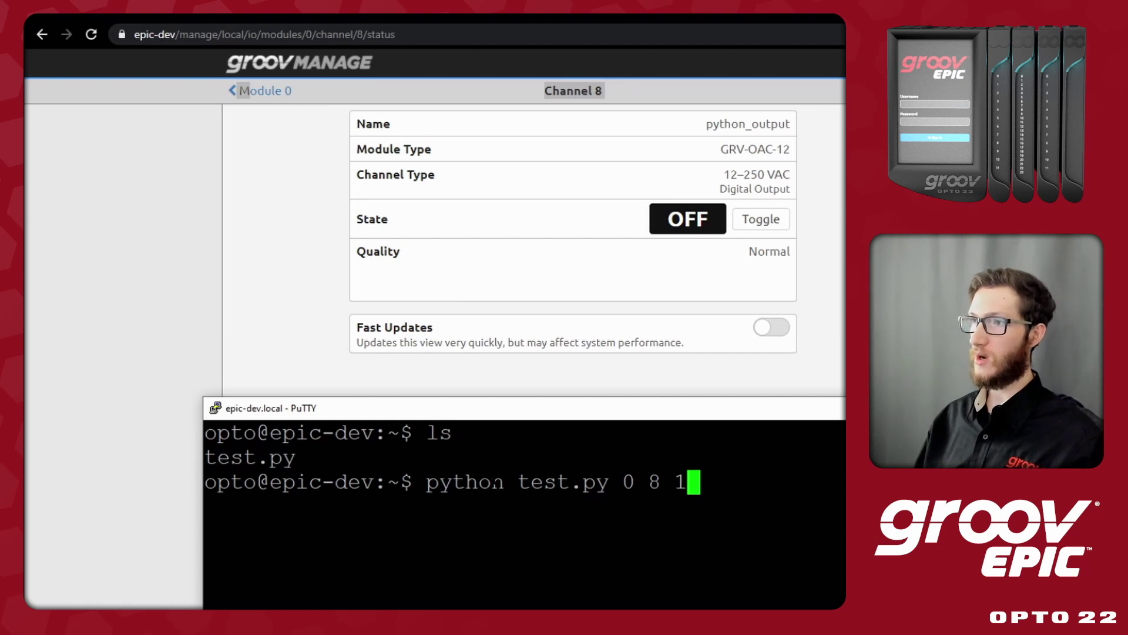
key(Return)
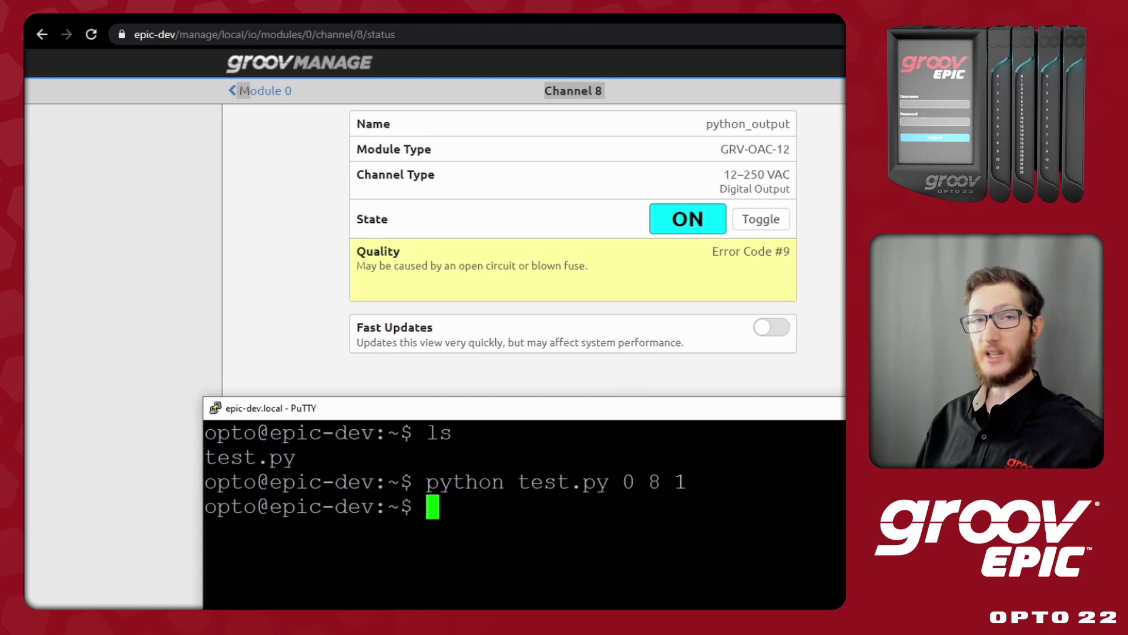
Step: Recall the last script command and change its state argument to 0, giving python test.py 0 8 0
key(Up)
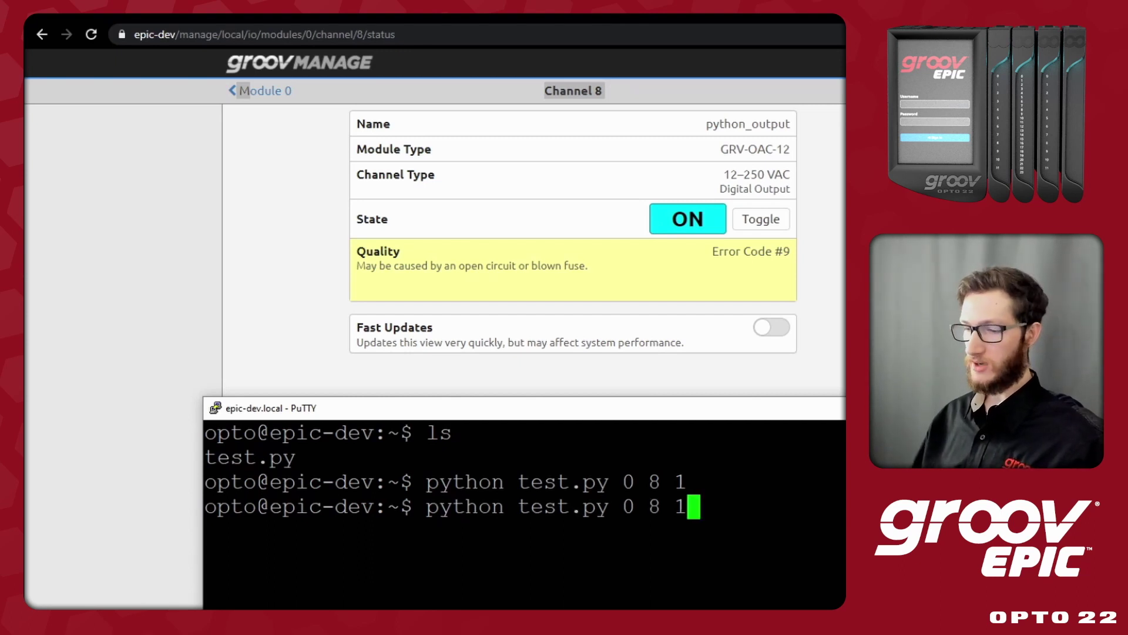
key(BackSpace)
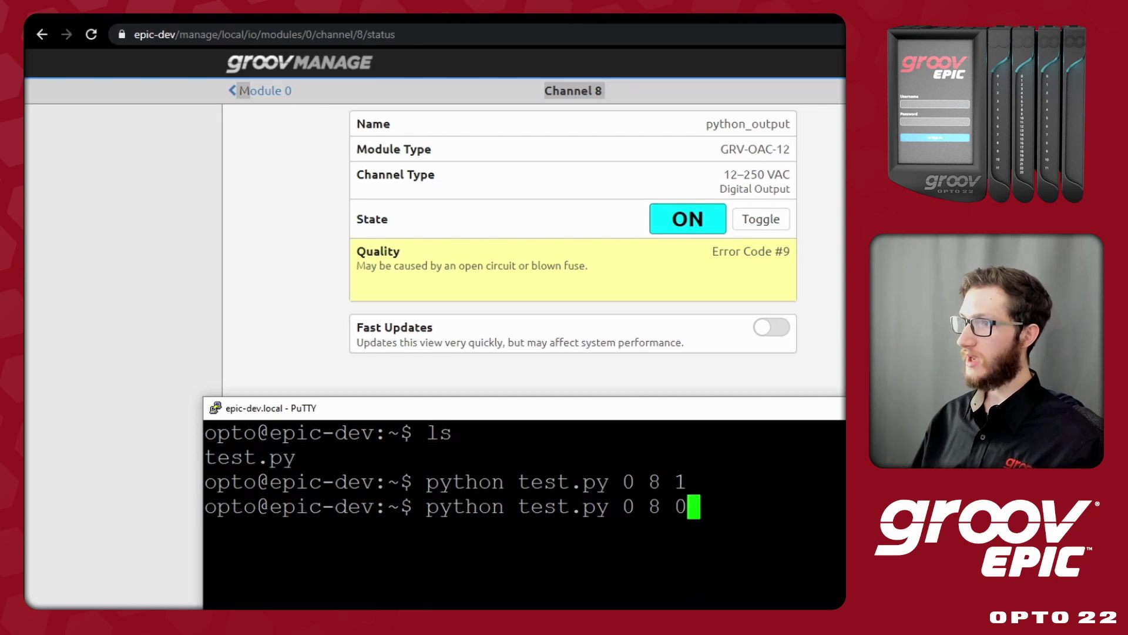